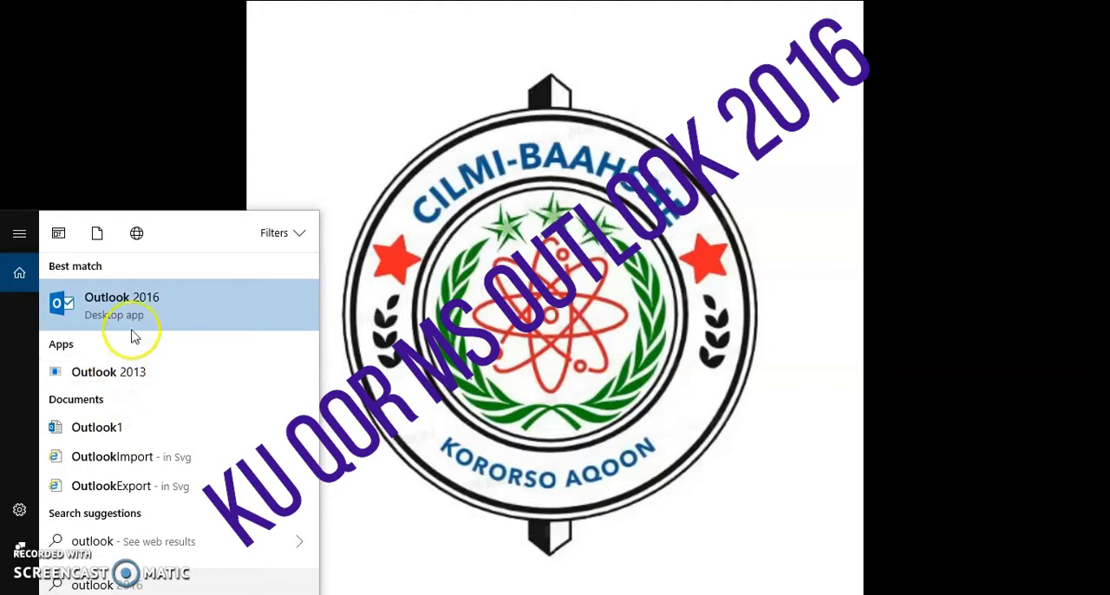
Open Outlook 2016 and shrink its maximized window to a floating one
left_click(134, 319)
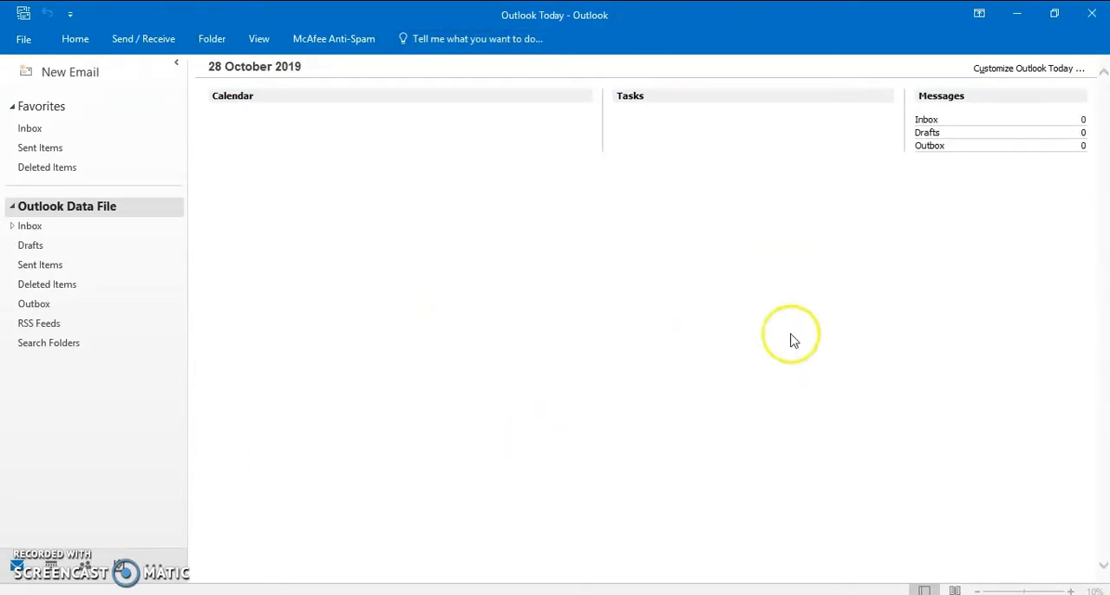
left_click(1054, 13)
left_click_drag(538, 90, 629, 58)
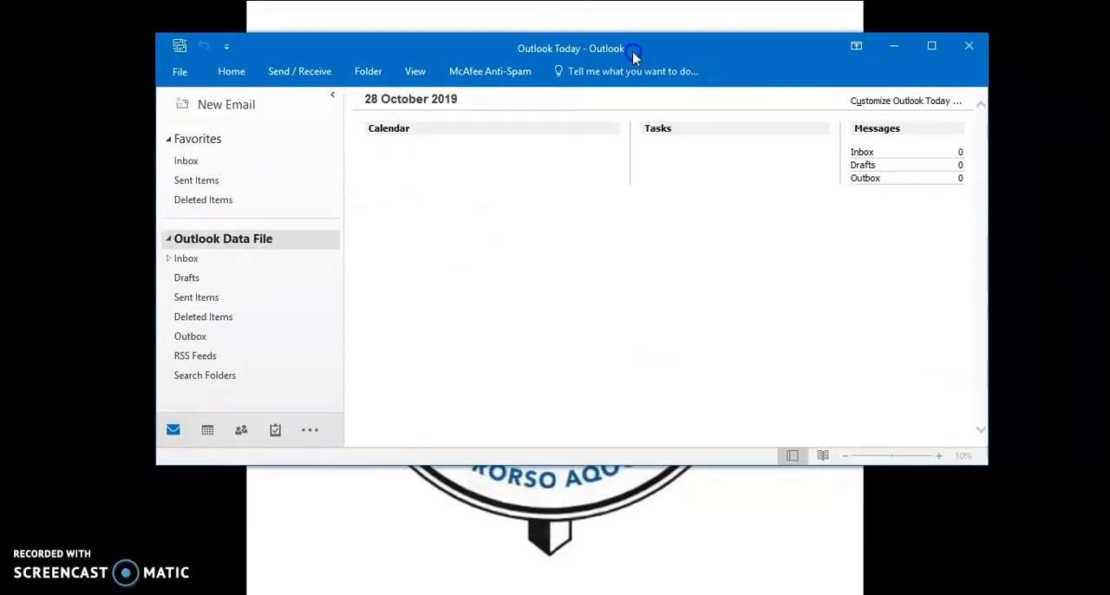
Look through the Calendar and Contacts views and the additional navigation choices
left_click(209, 433)
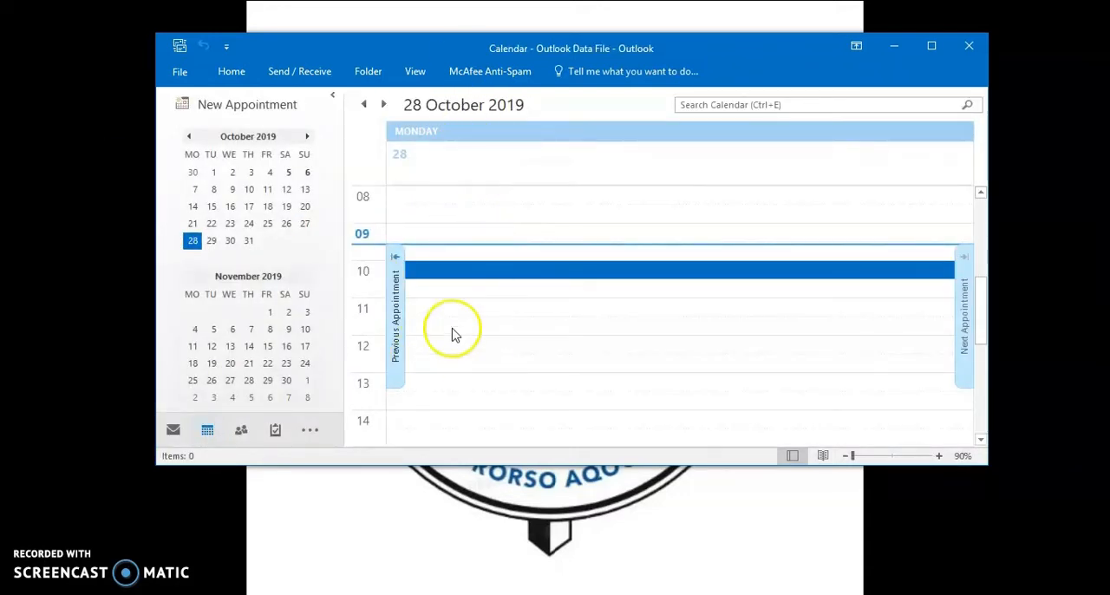
left_click(241, 431)
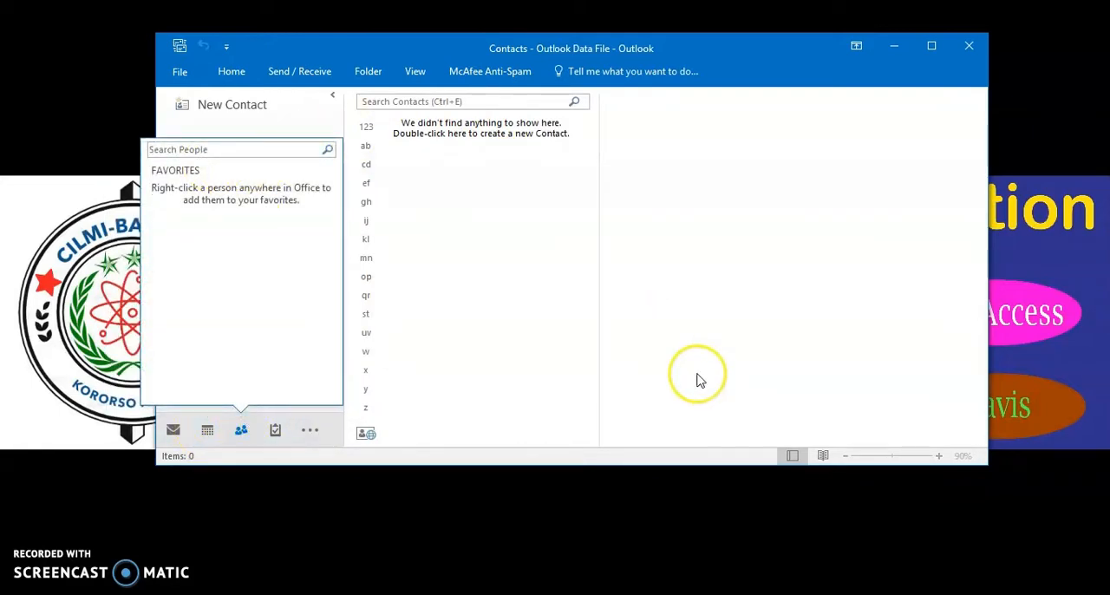
left_click(309, 431)
left_click(300, 315)
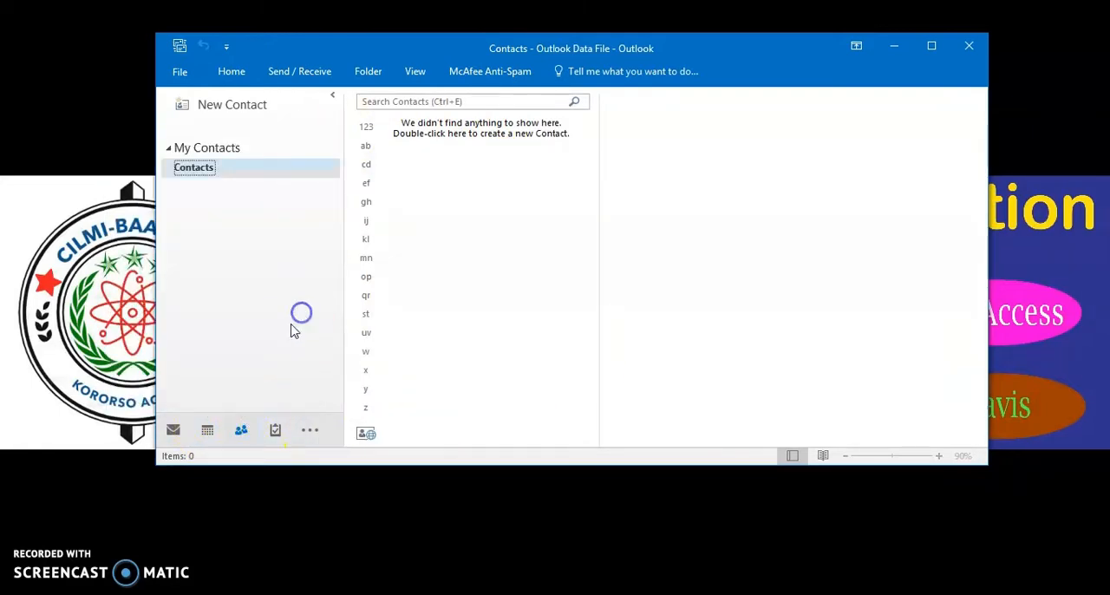
left_click(317, 438)
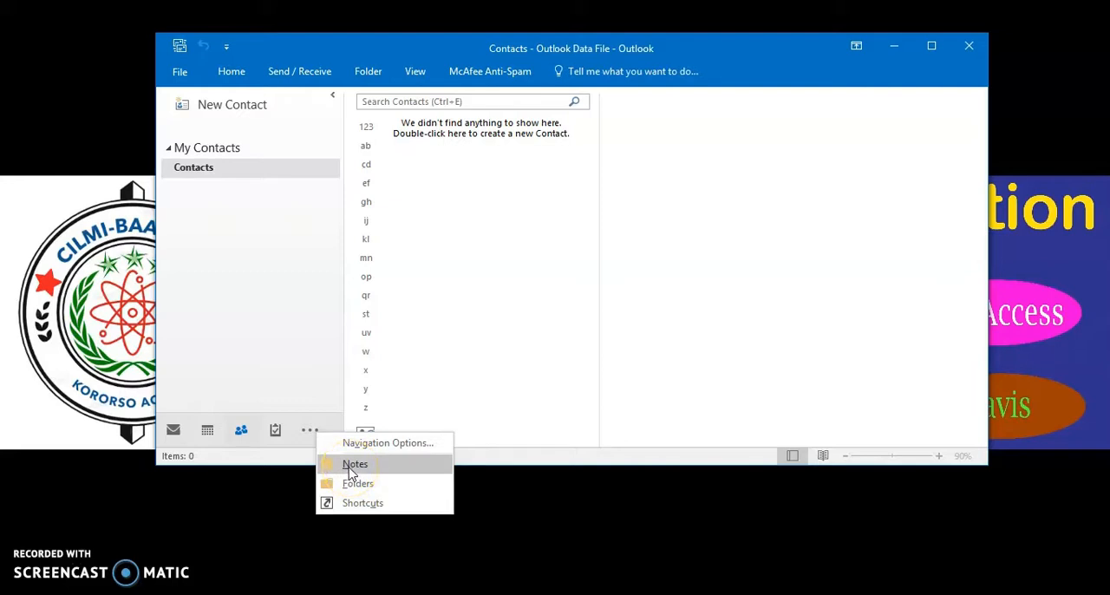
left_click(261, 332)
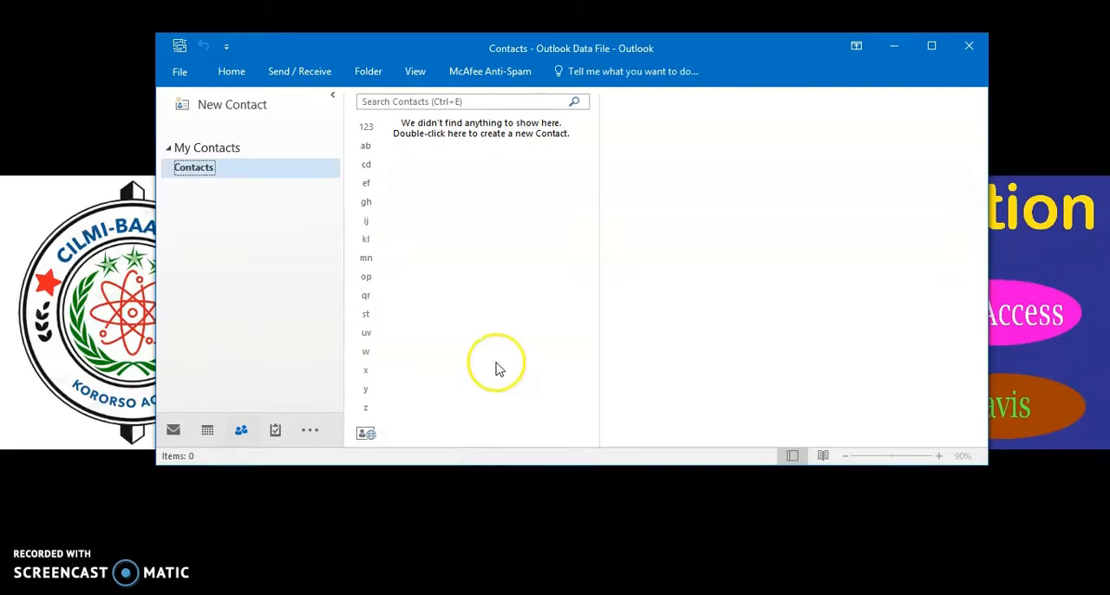
In the maximized calendar, create a new appointment with subject "Magaca shirka ama balanka" and location "Goobta Balanka"
left_click(208, 434)
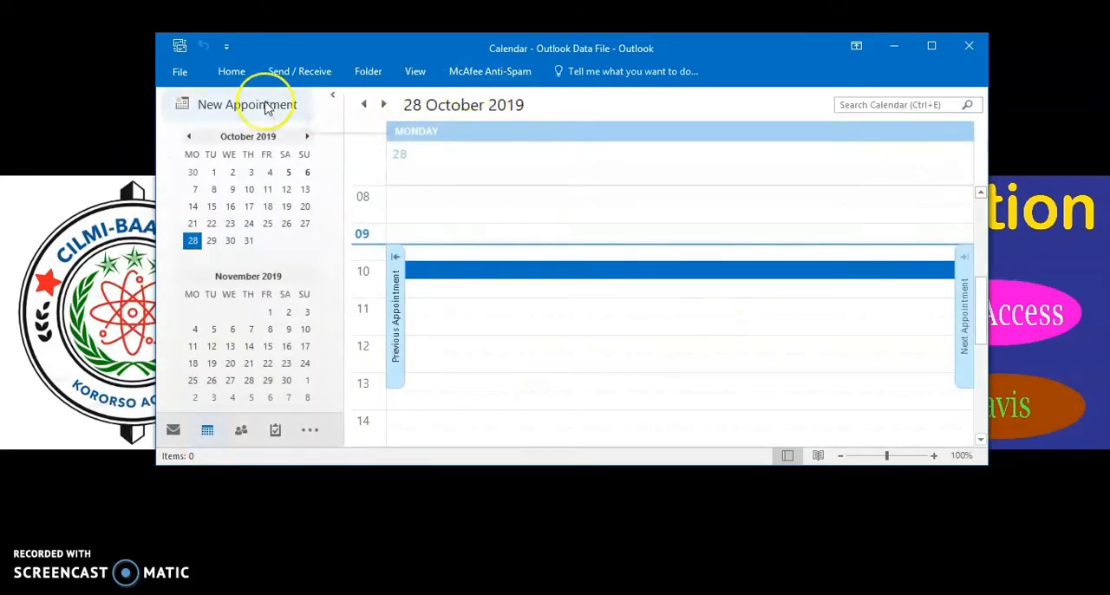
left_click(930, 46)
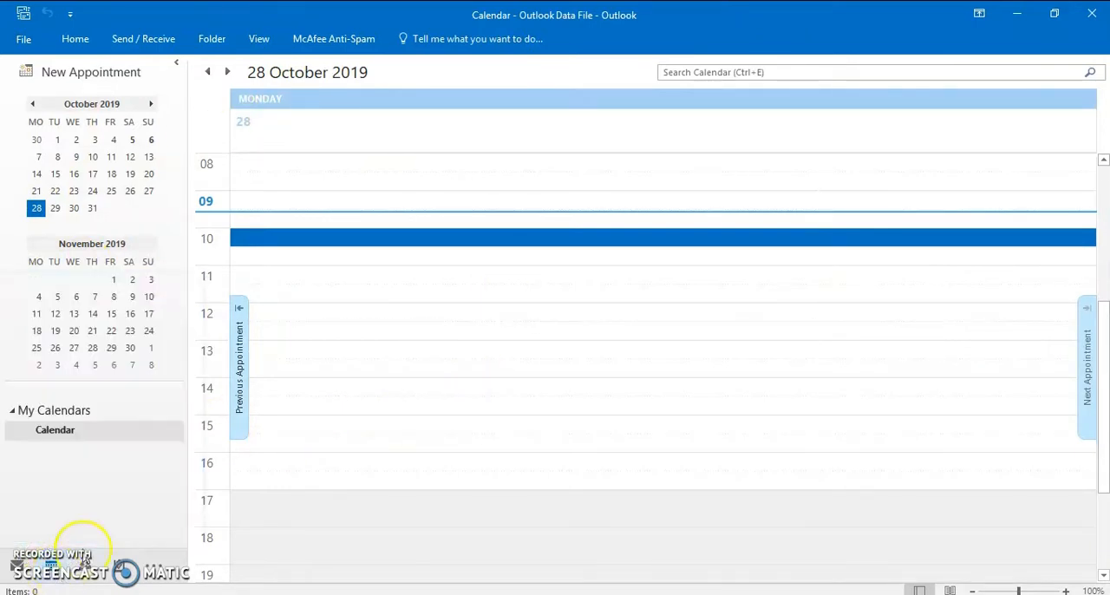
left_click(76, 38)
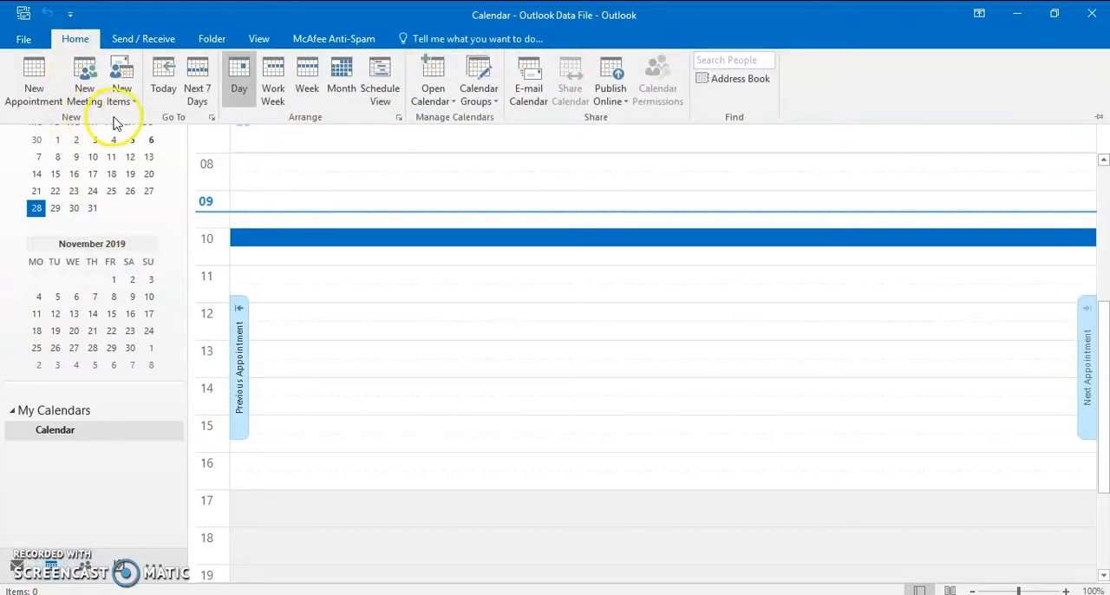
left_click(35, 95)
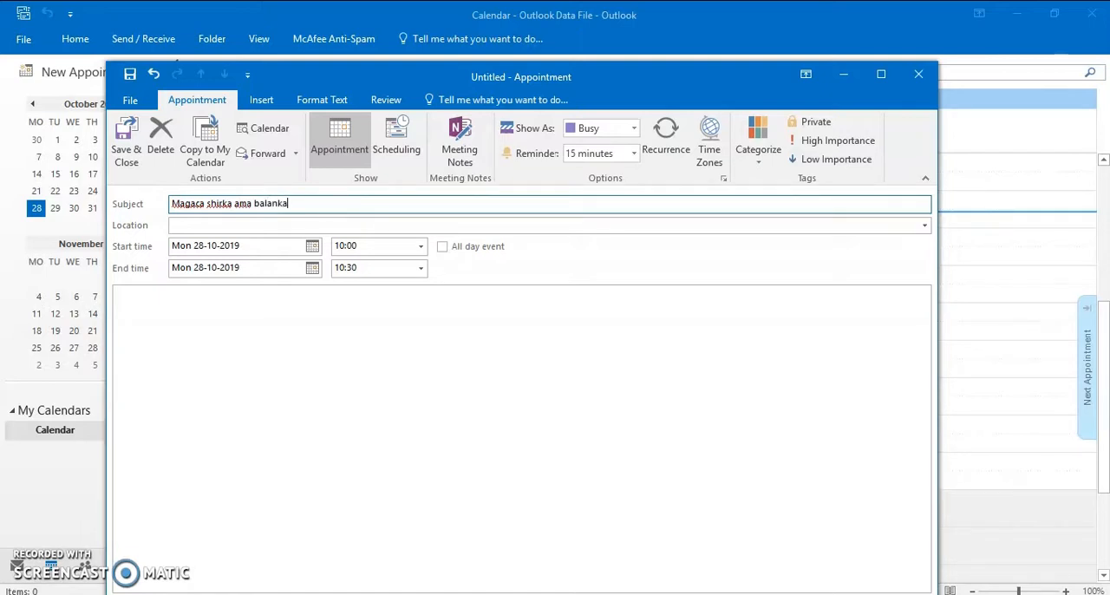
key("Tab")
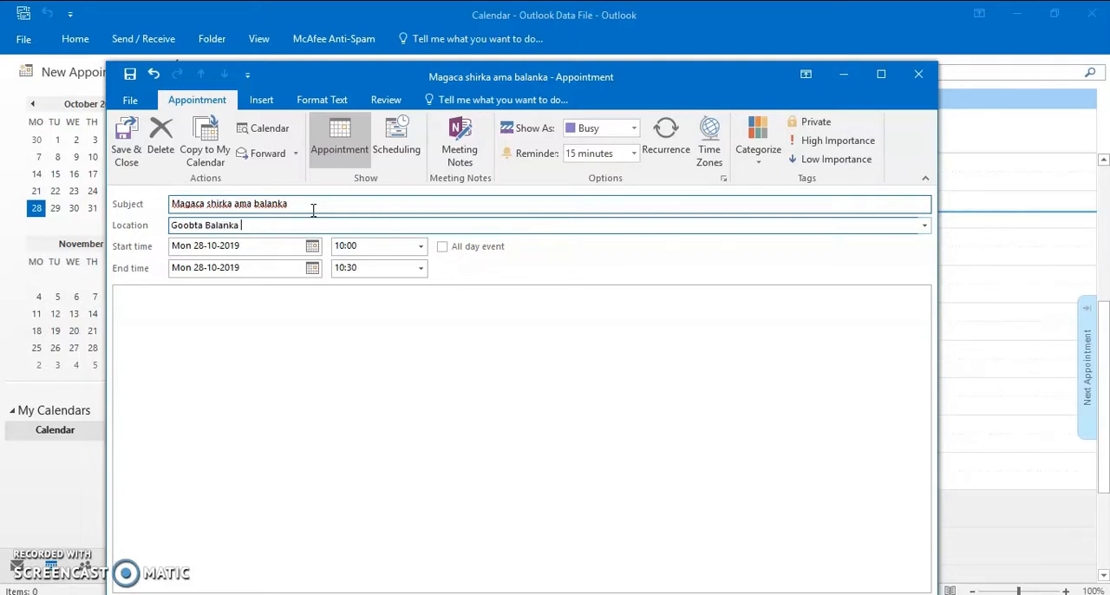
Set the appointment's start date to Wed 02-10-2019 and its end date to Sun 06-10-2019
left_click(311, 246)
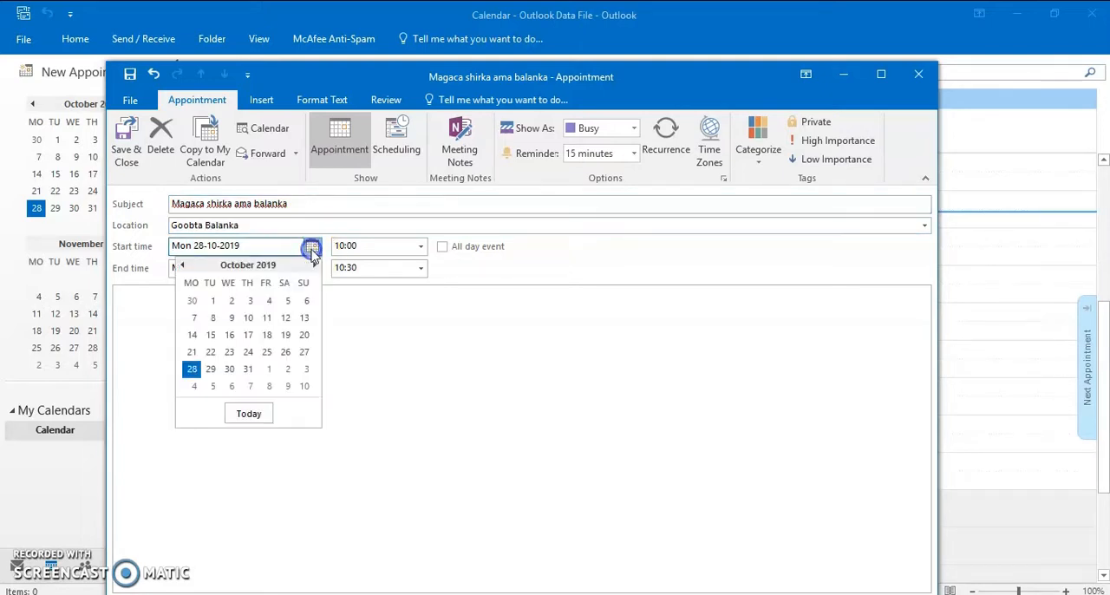
left_click(232, 303)
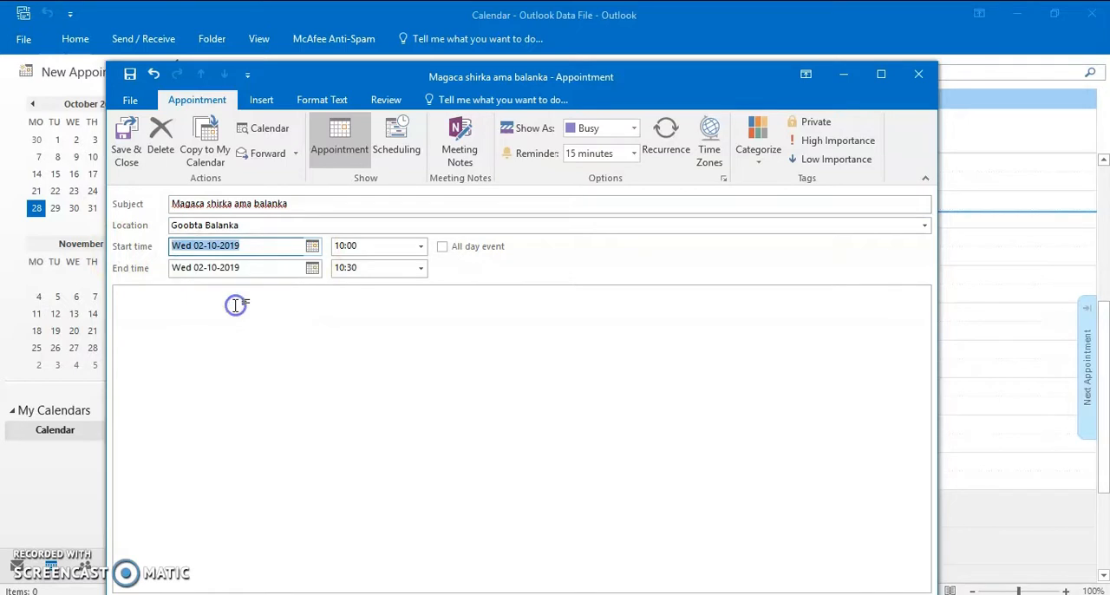
left_click(312, 268)
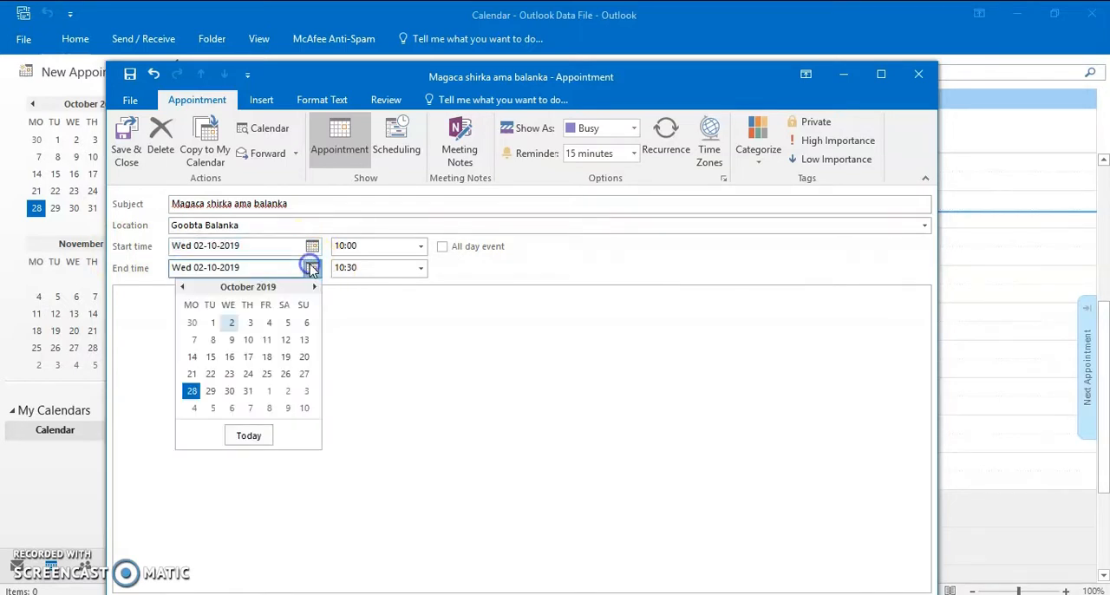
left_click(231, 322)
left_click(312, 268)
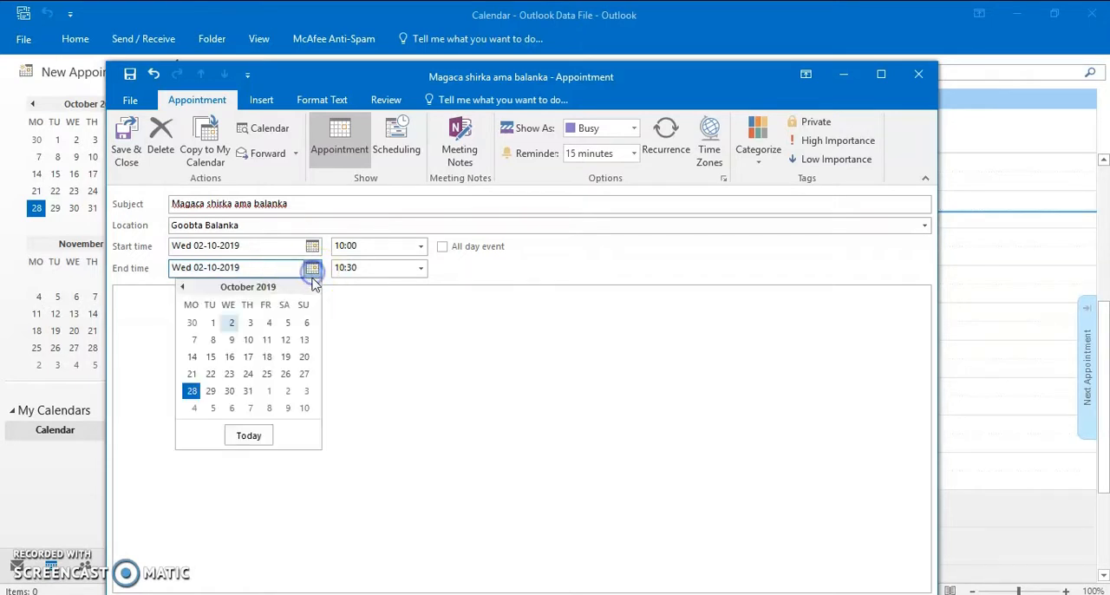
left_click(306, 322)
Set the appointment's start time to 11:30 and its end time to 13:30
left_click(420, 270)
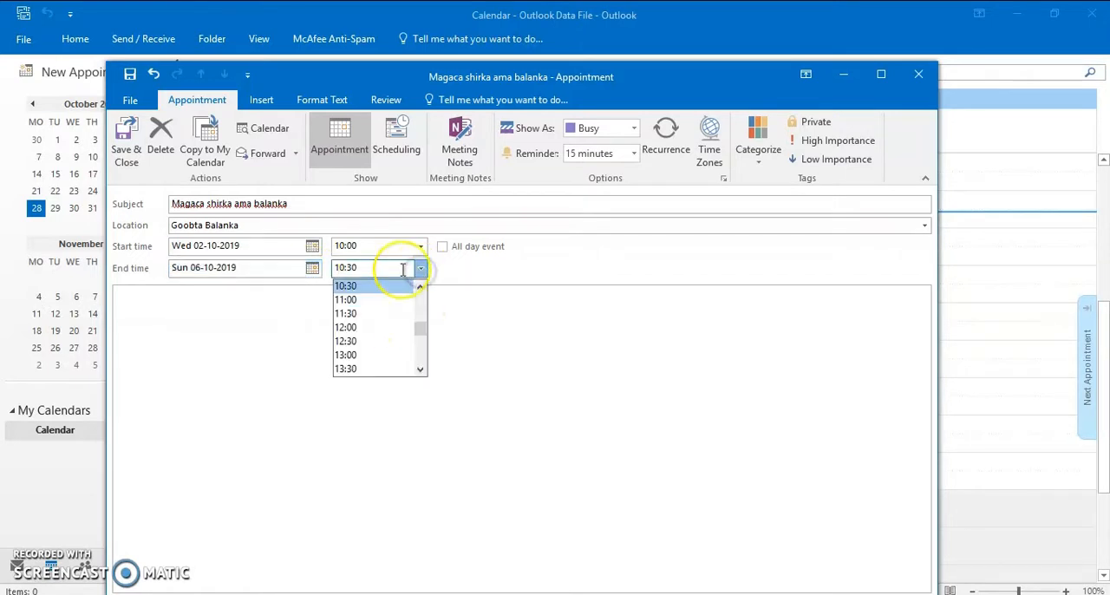
left_click(419, 247)
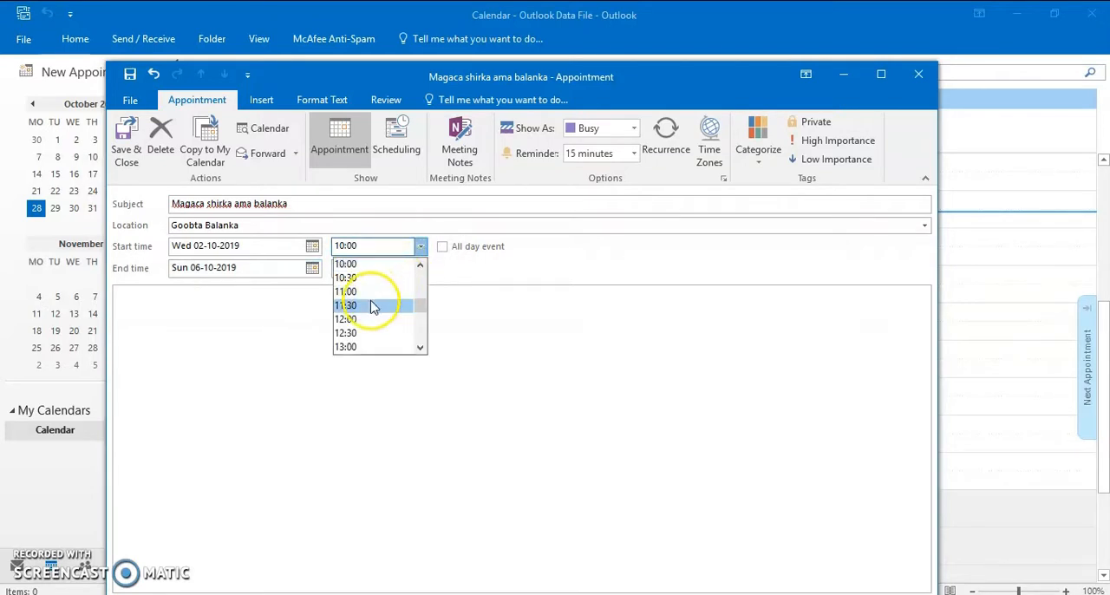
left_click(367, 302)
left_click(420, 268)
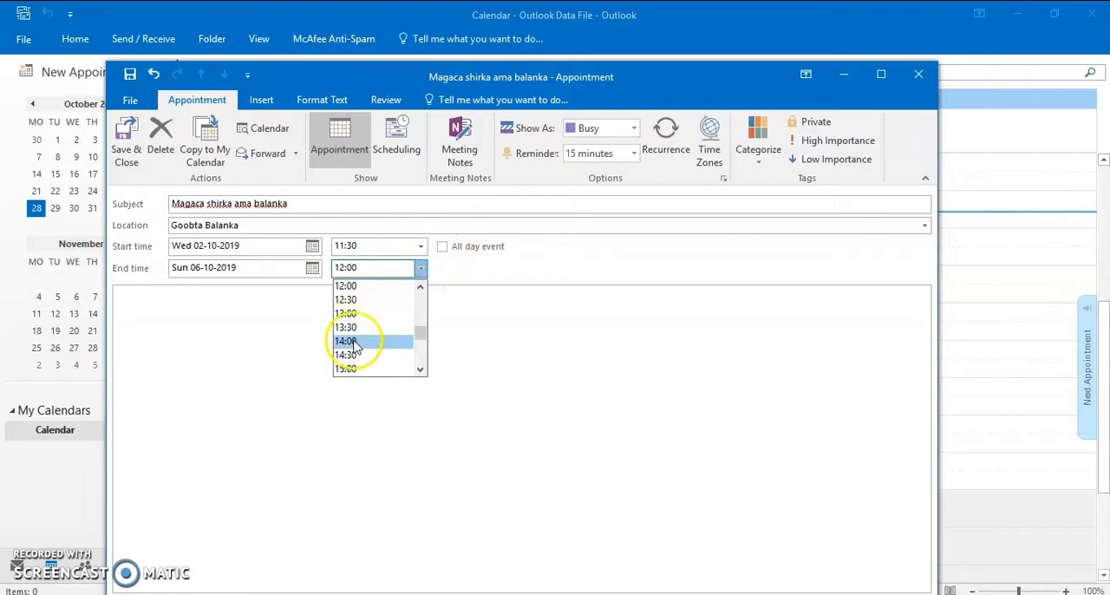
Try the all-day event option, turn it off again, and save and close the appointment
left_click(442, 247)
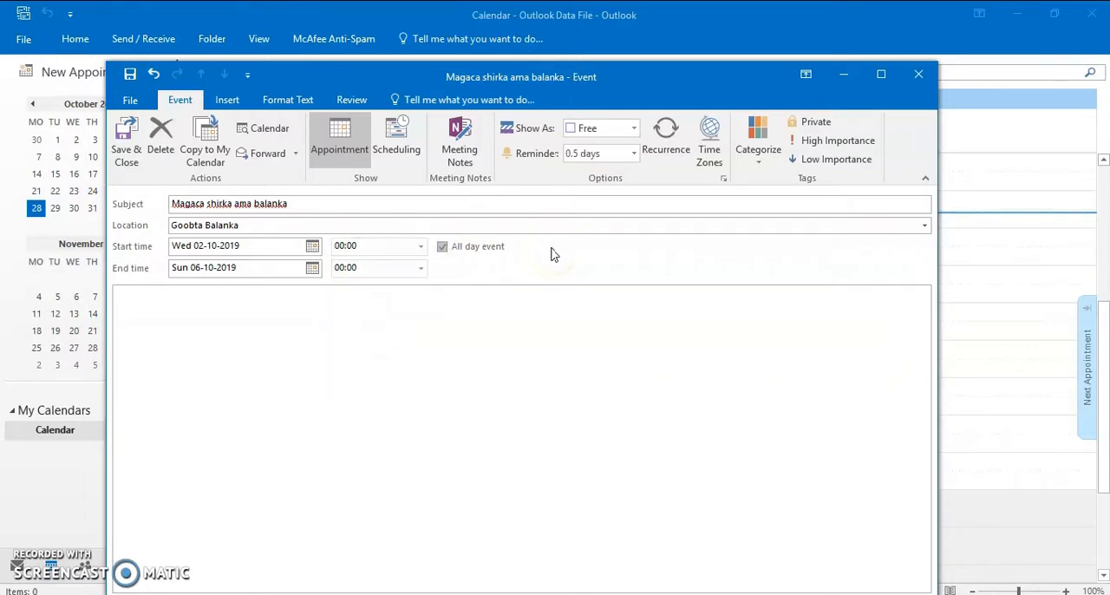
left_click(456, 251)
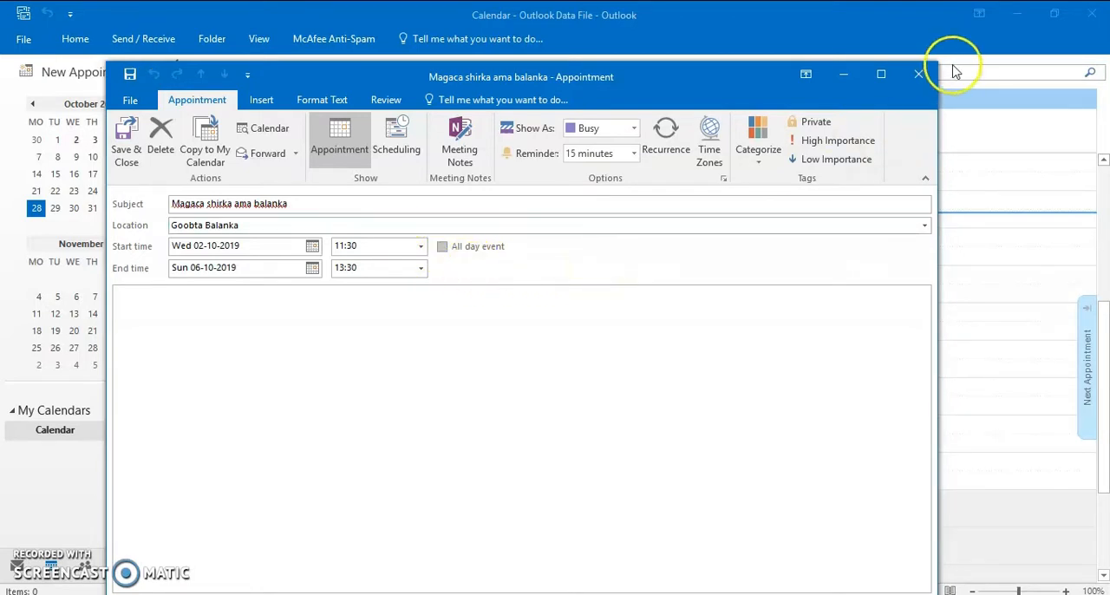
left_click(918, 74)
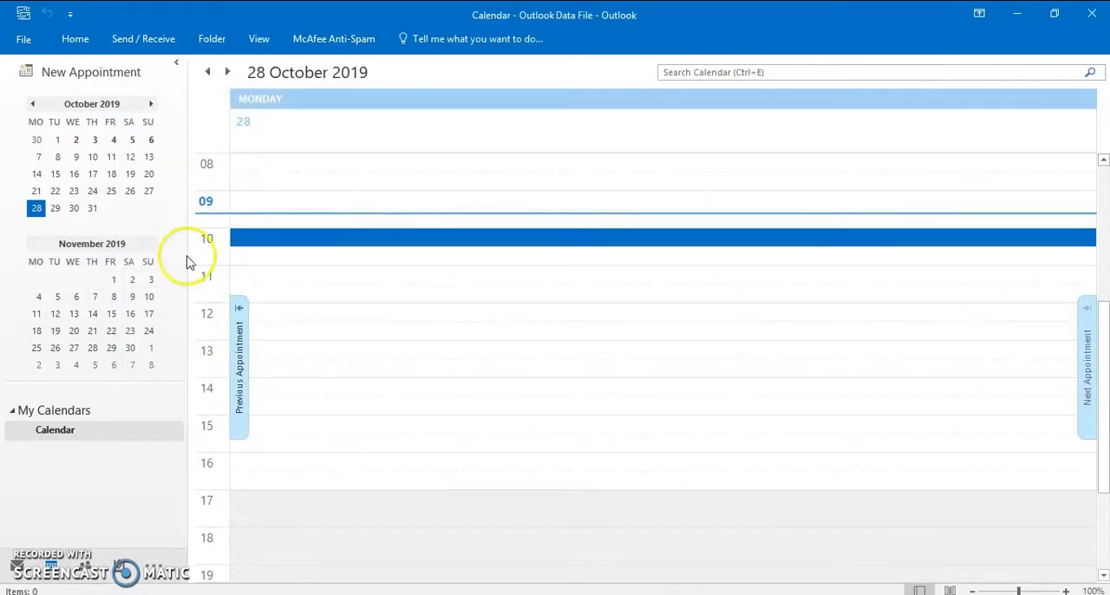
Check the calendar entries on 2 and 5 October 2019, including the details of "Magaca shirka ama balanka"
left_click(239, 416)
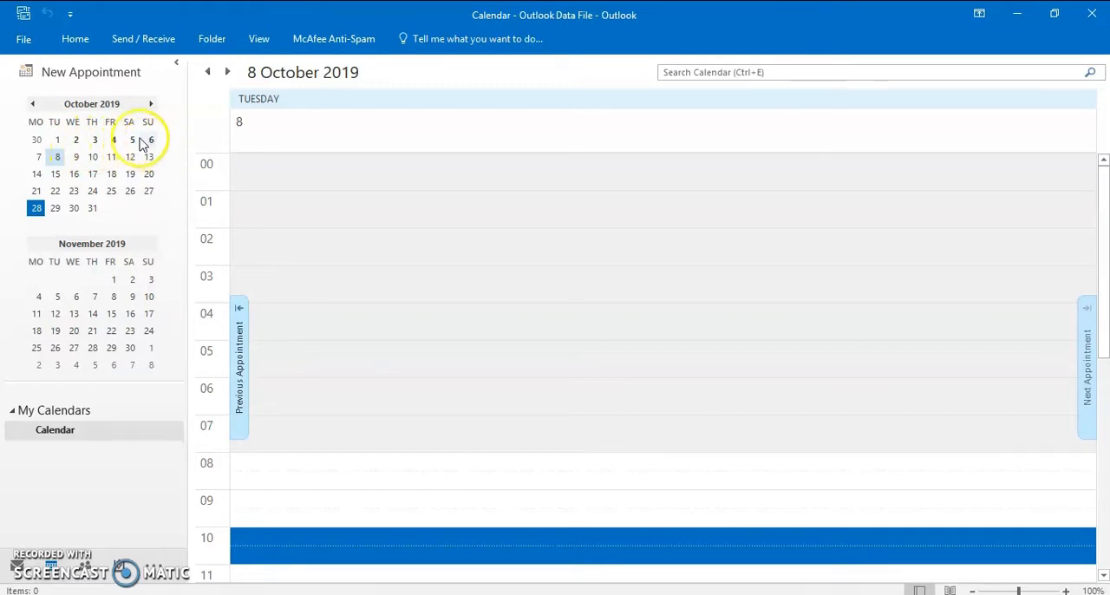
left_click(75, 141)
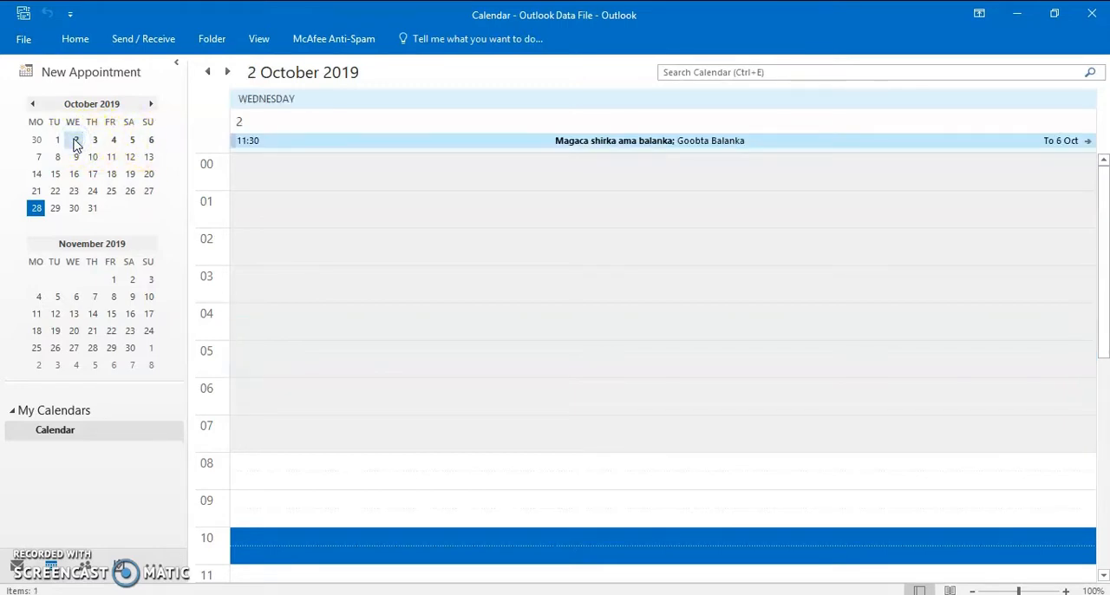
mouse_move(619, 147)
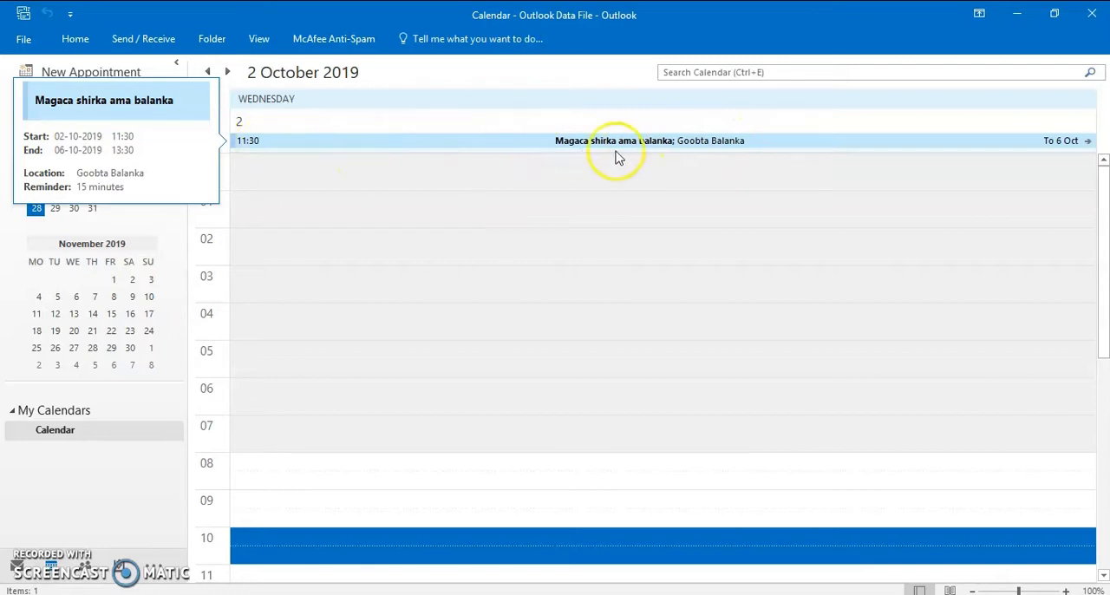
mouse_move(268, 145)
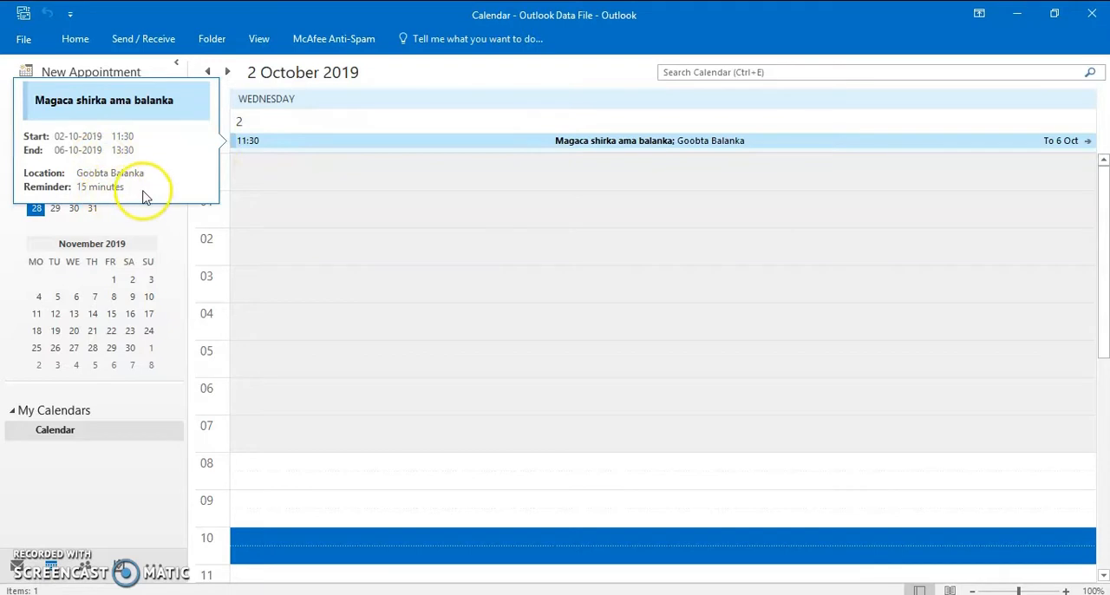
left_click(132, 140)
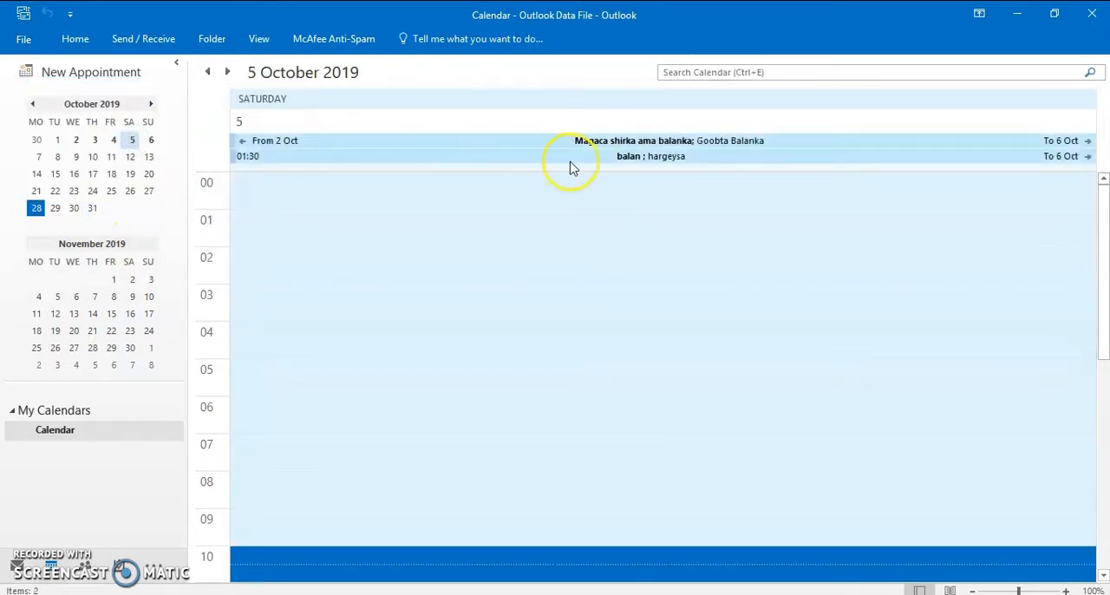
left_click(76, 139)
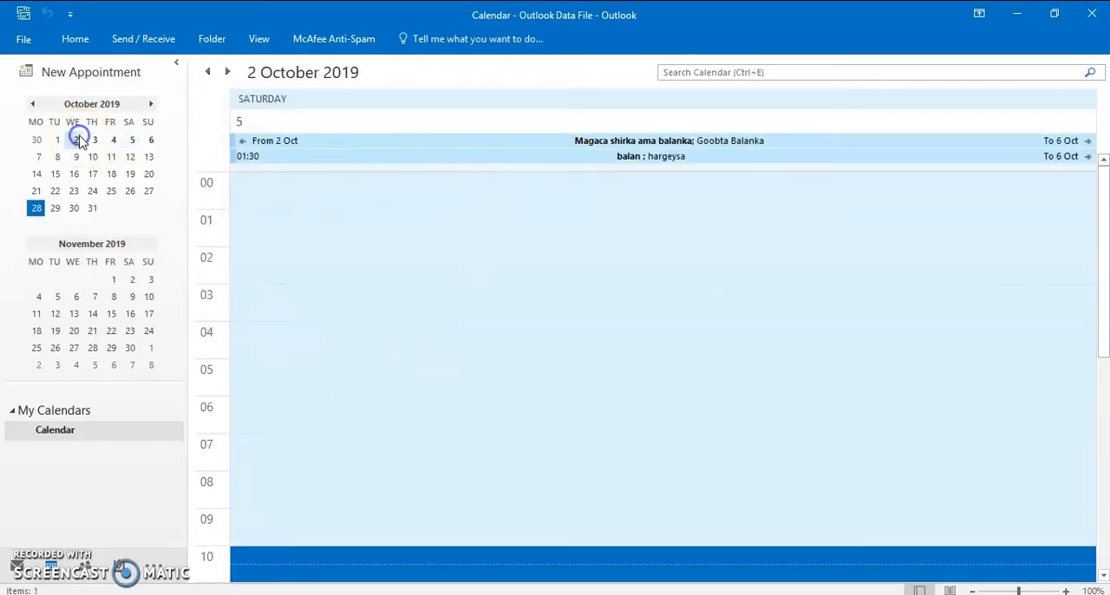
scroll(513, 161, "down", 5)
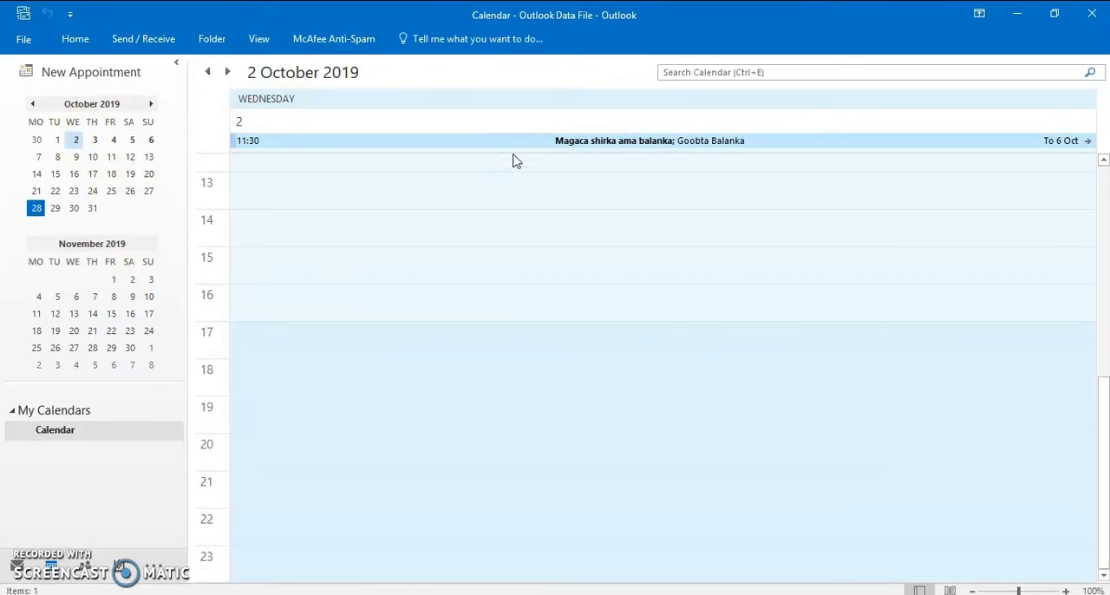
scroll(468, 323, "up", 5)
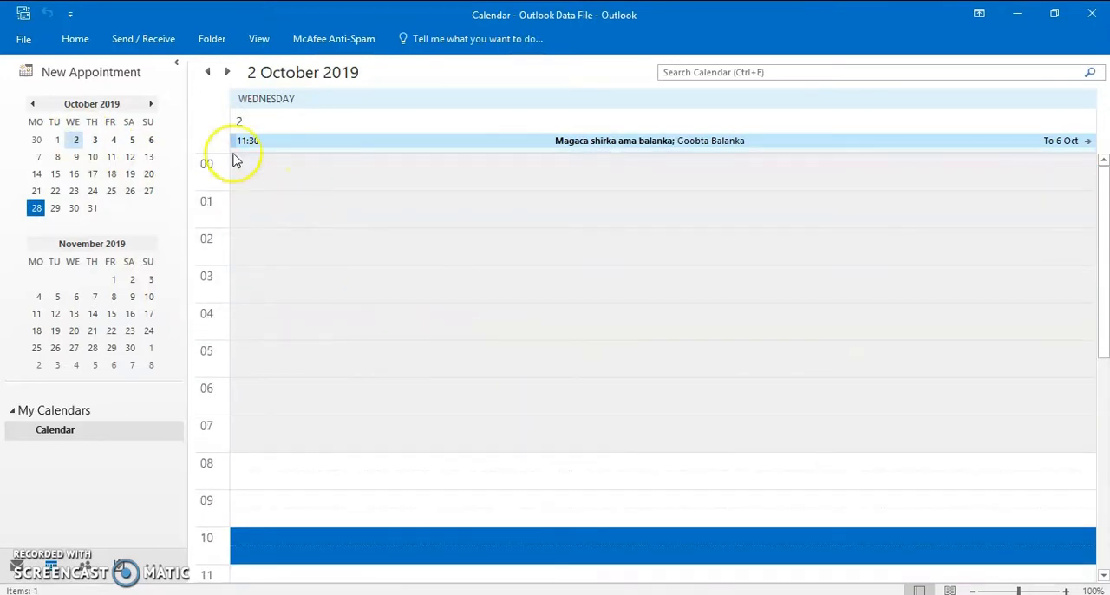
Delete the appointments "balan" and "Magaca shirka ama balanka" from 6 October 2019
left_click(151, 139)
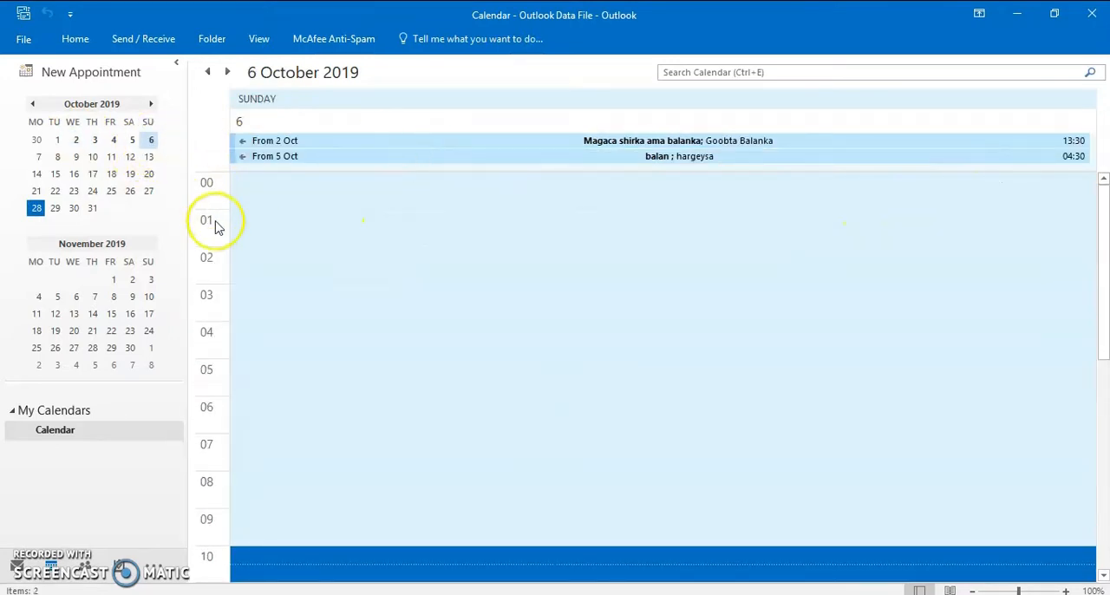
right_click(355, 155)
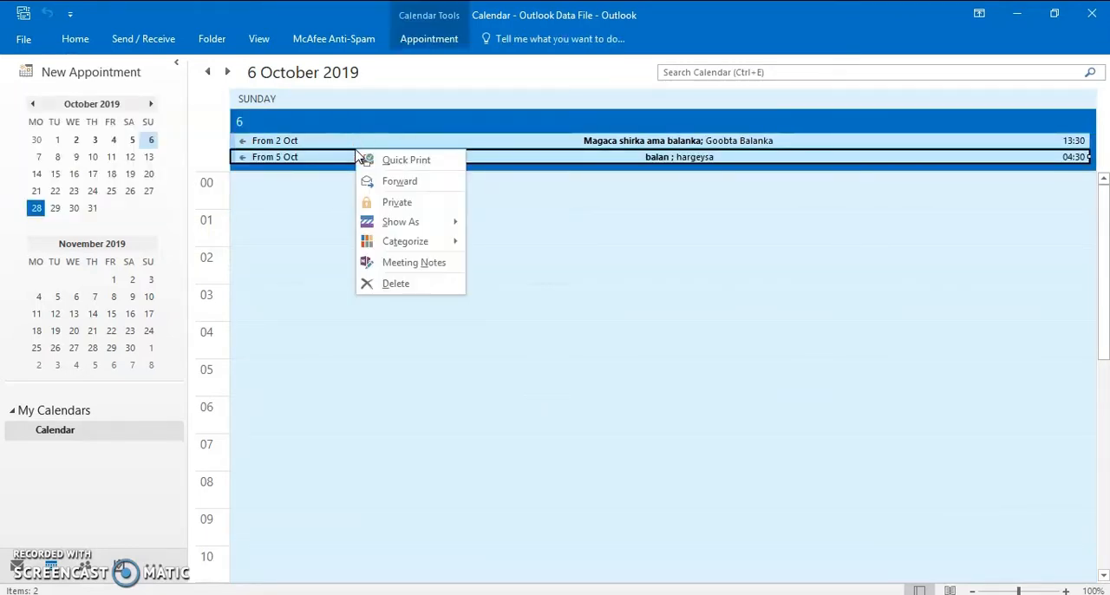
left_click(396, 284)
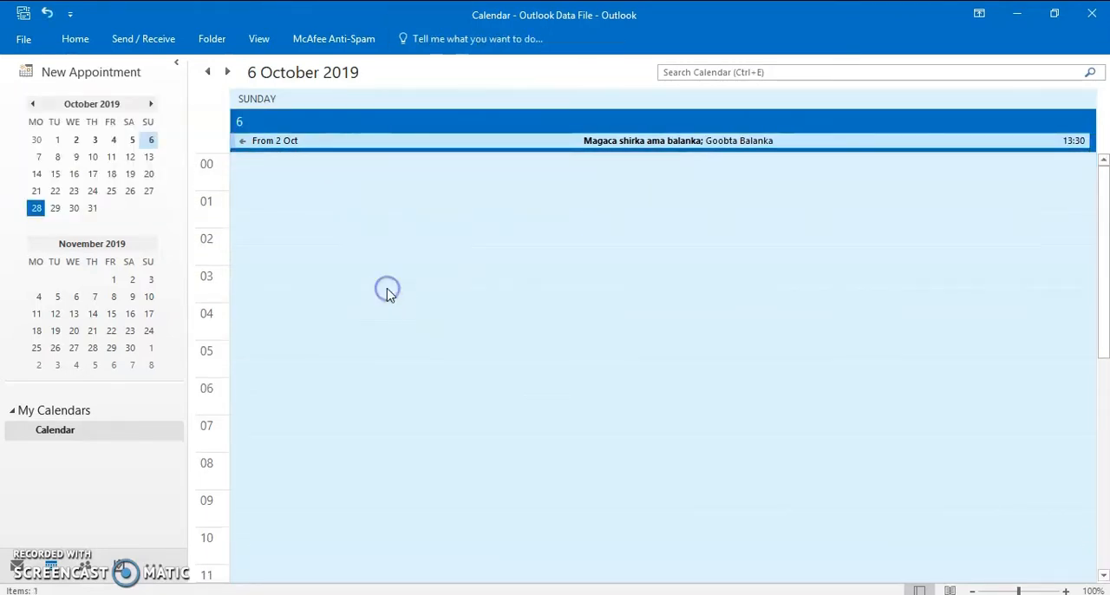
right_click(444, 142)
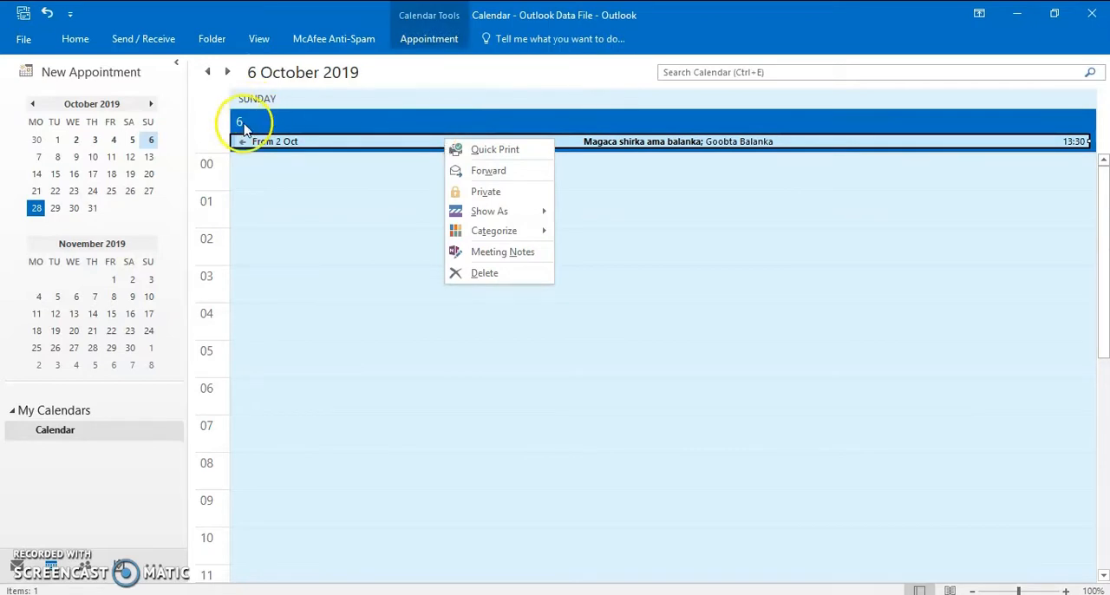
left_click(524, 276)
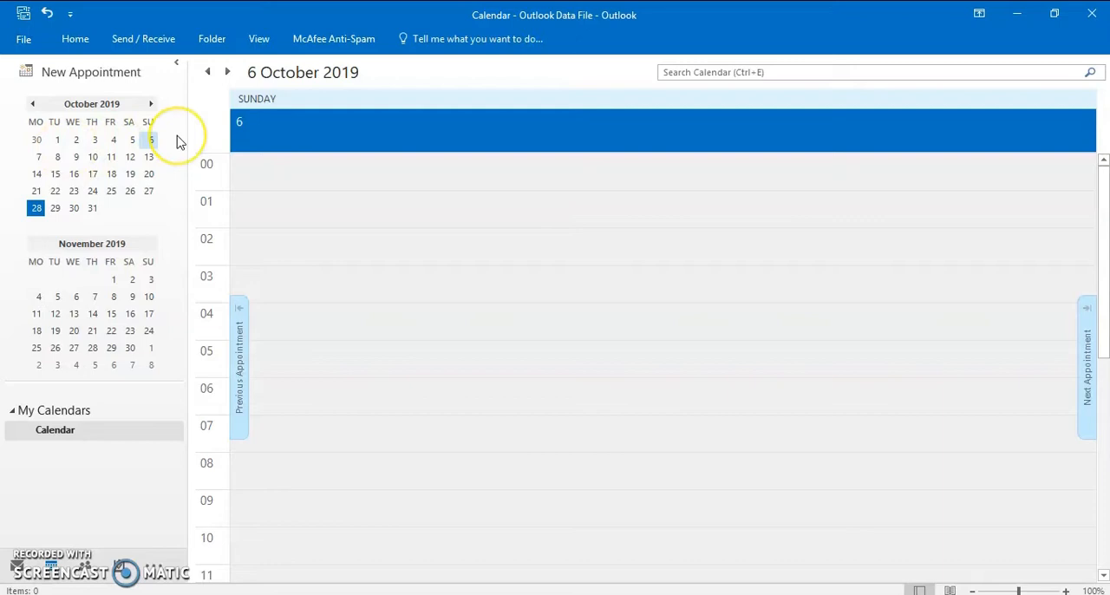
Switch to the Contacts view and start a new contact
left_click(90, 573)
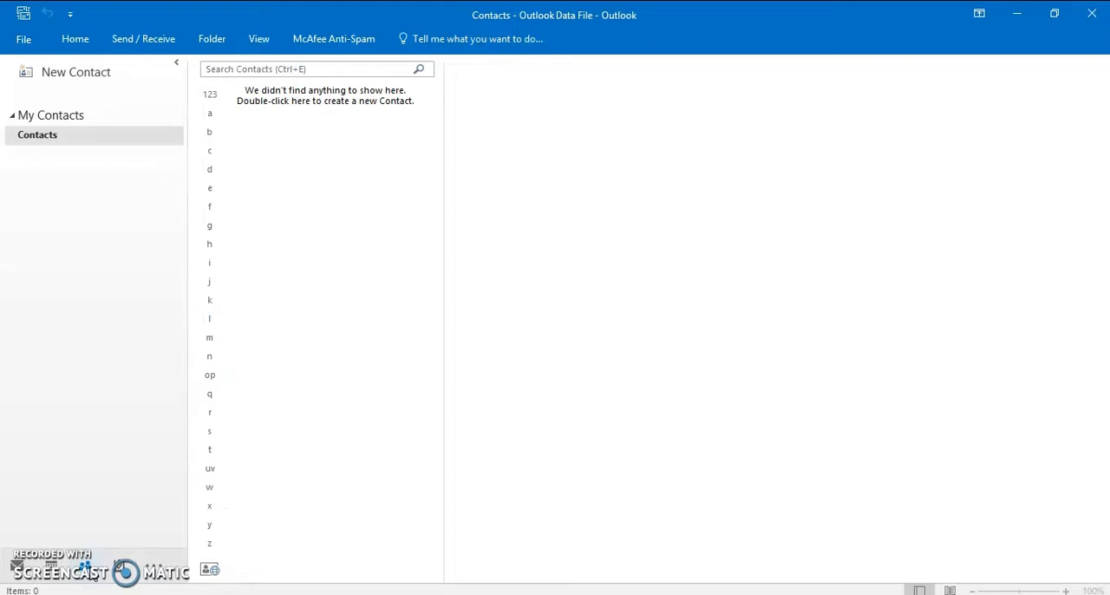
mouse_move(89, 571)
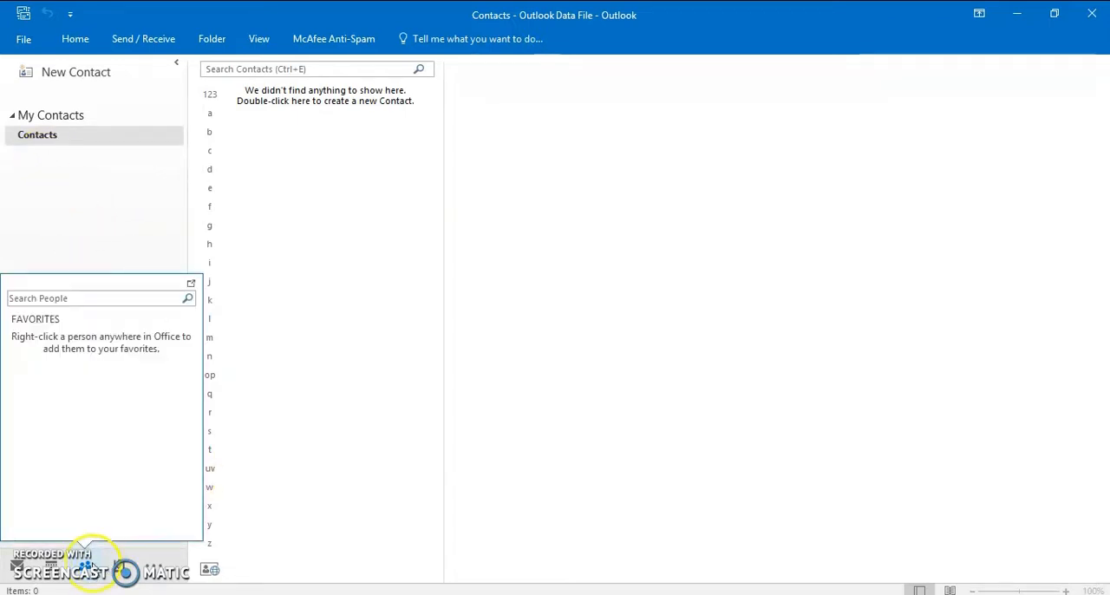
left_click(38, 139)
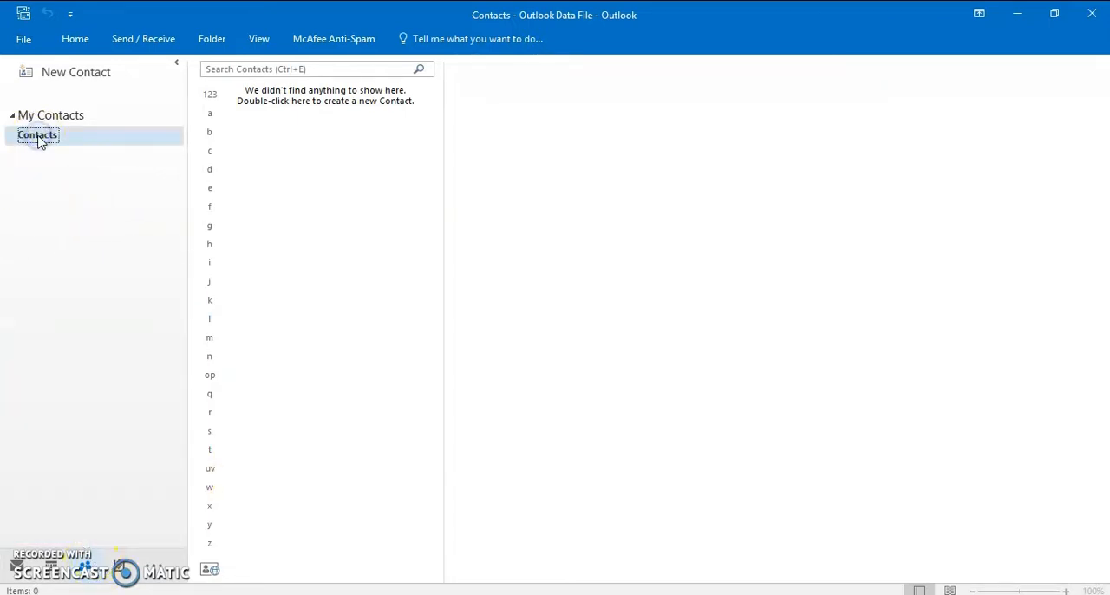
left_click(73, 39)
left_click(37, 86)
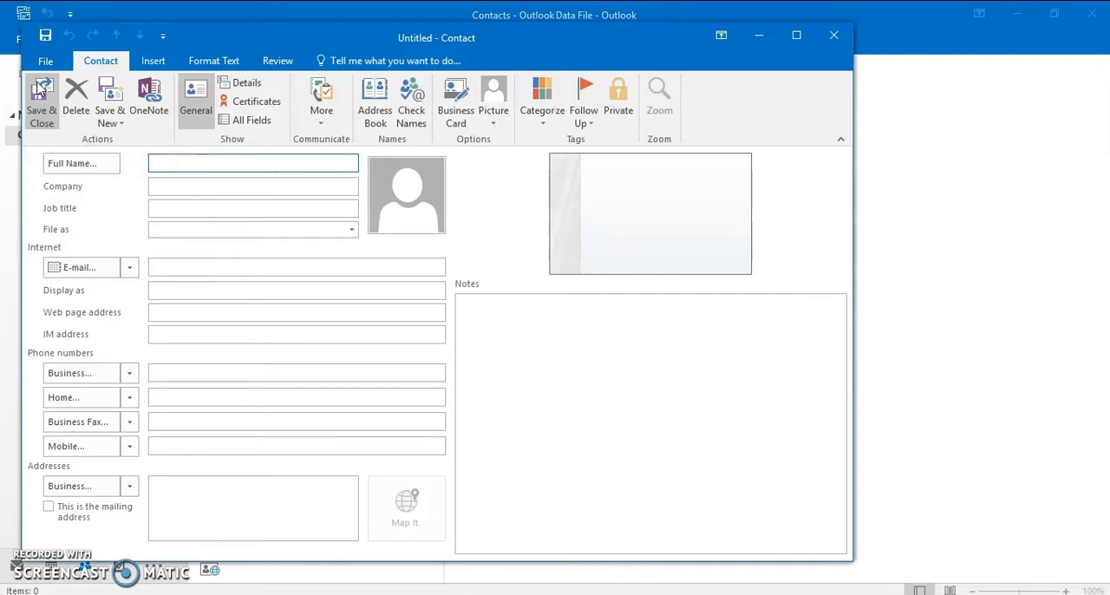
Enter "Cilmi-Baahshe Education" as the new contact's company and fill in the contact's full name
type("Faa")
key("BackSpace")
key("BackSpace")
key("BackSpace")
type("C")
type("on")
left_click_drag(265, 165, 146, 171)
key("ctrl+x")
left_click(169, 186)
key("ctrl+v")
left_click(176, 164)
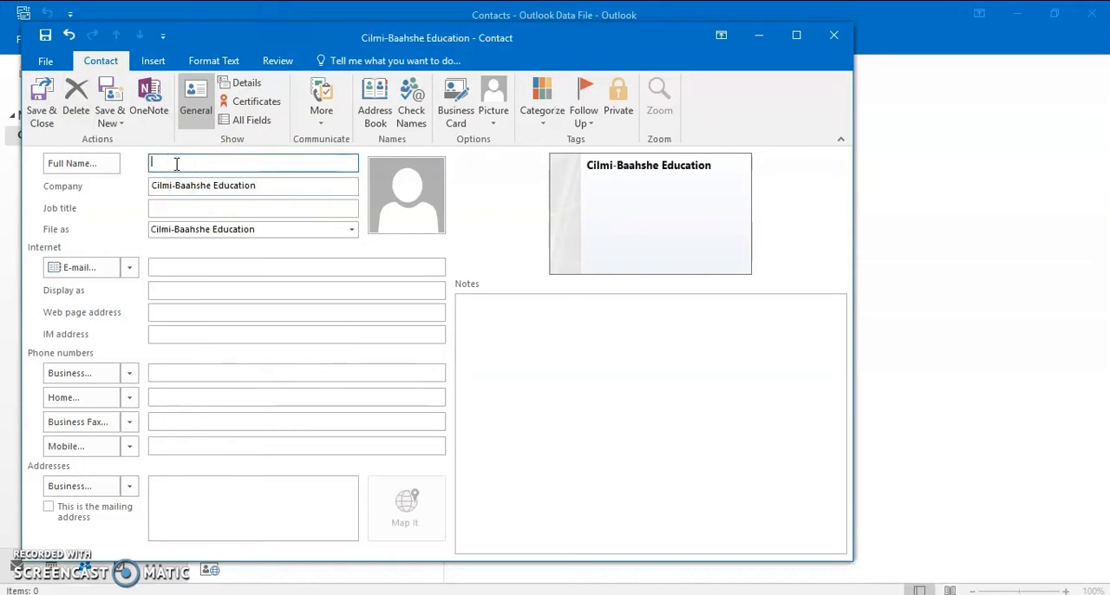
type("Cilmi Baahshe")
Fill in the contact's e-mail address and go through the display name, web page and IM address fields
left_click(187, 269)
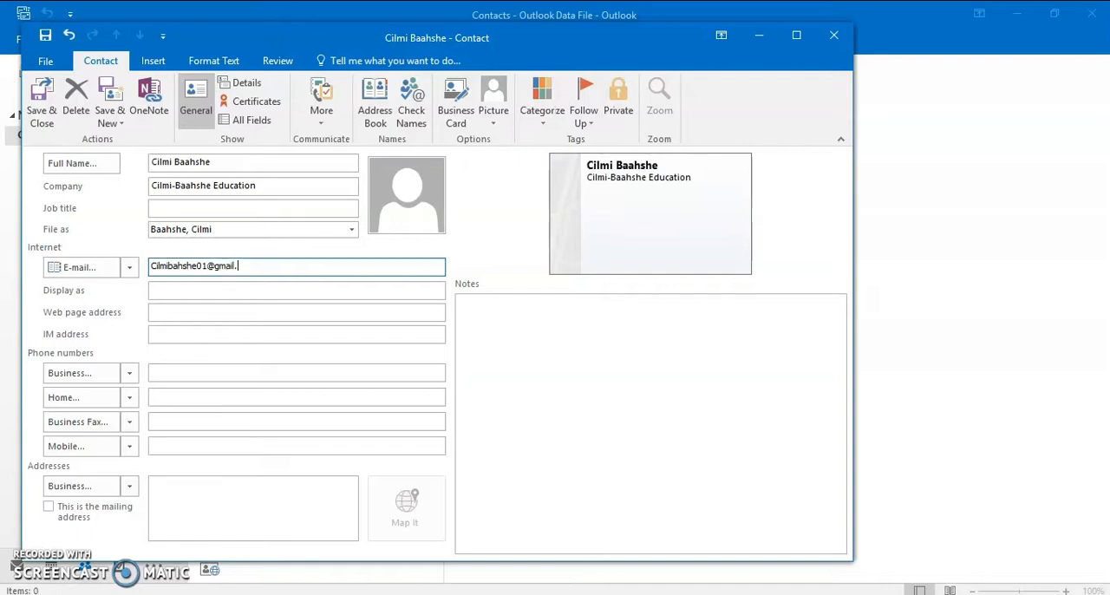
left_click(156, 290)
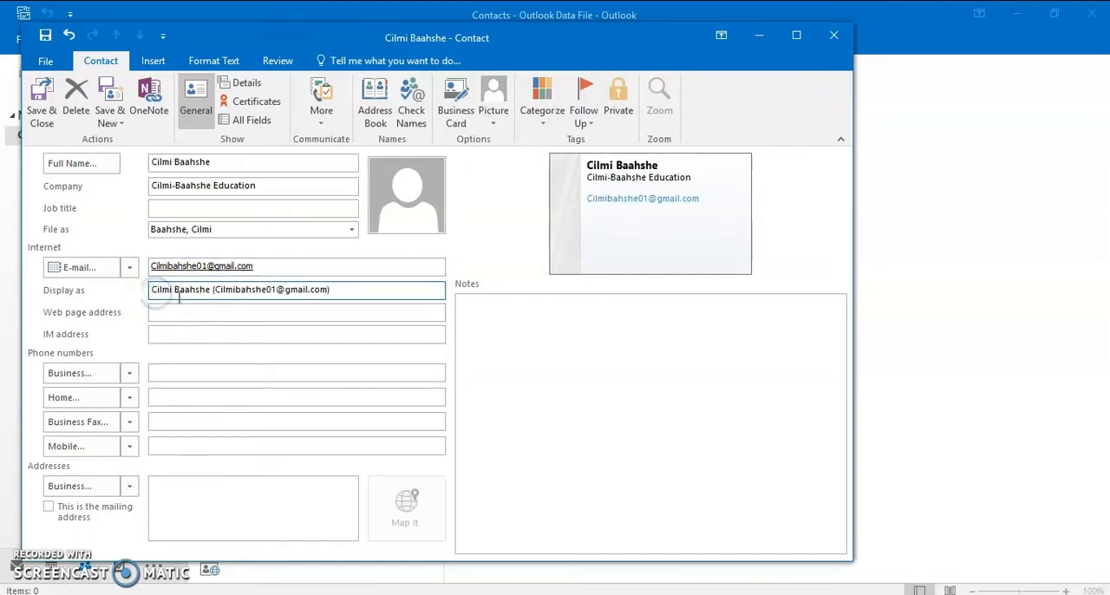
left_click(161, 313)
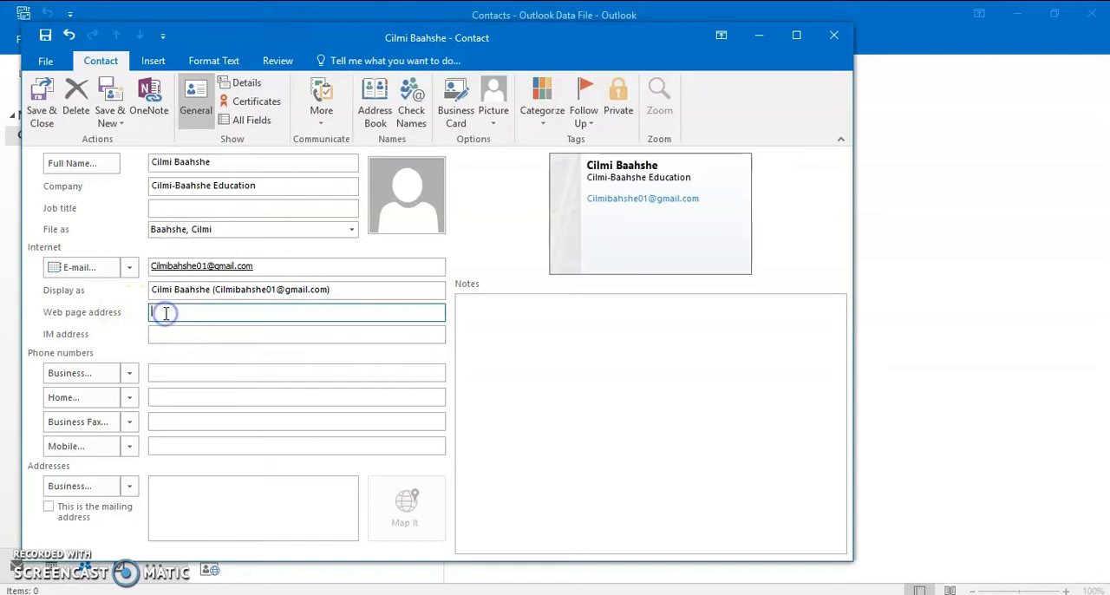
left_click(161, 334)
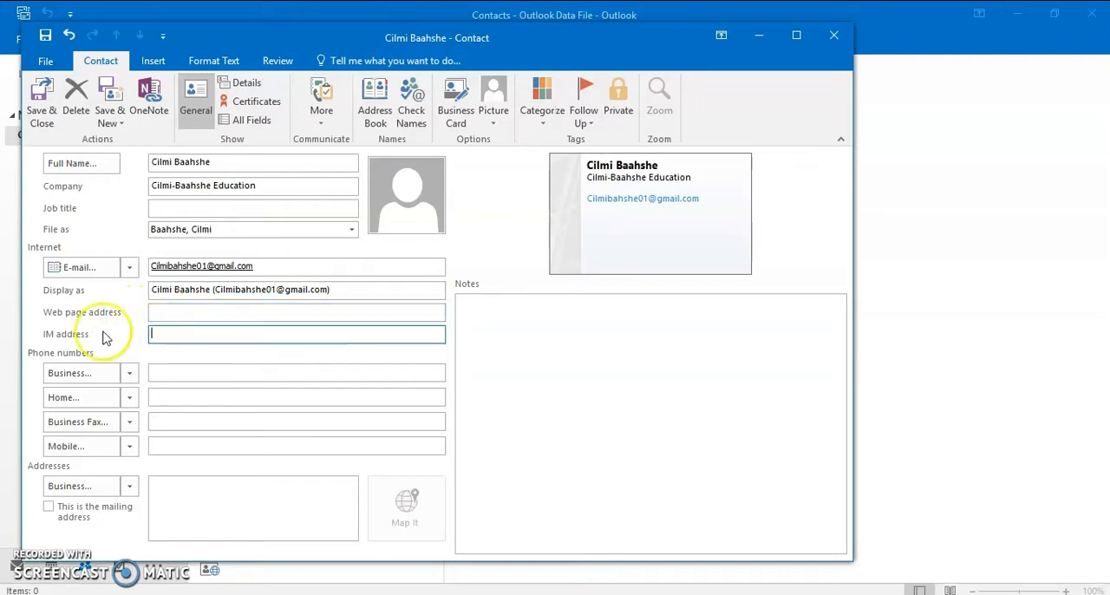
Fill in the contact's business, home and mobile phone numbers
left_click(247, 371)
type("1234567890")
left_click(201, 399)
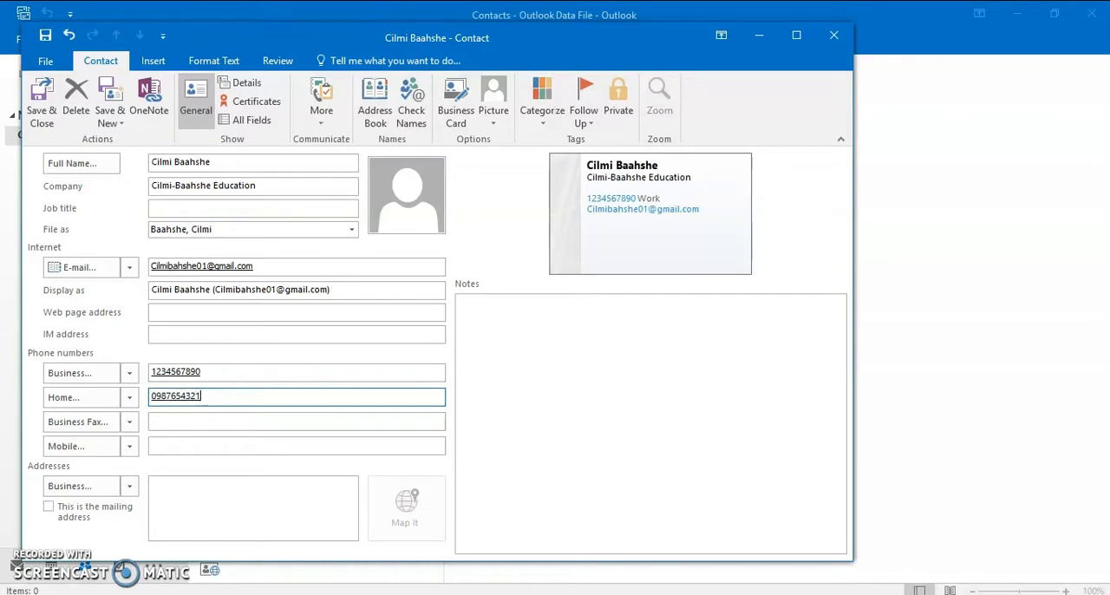
left_click(217, 444)
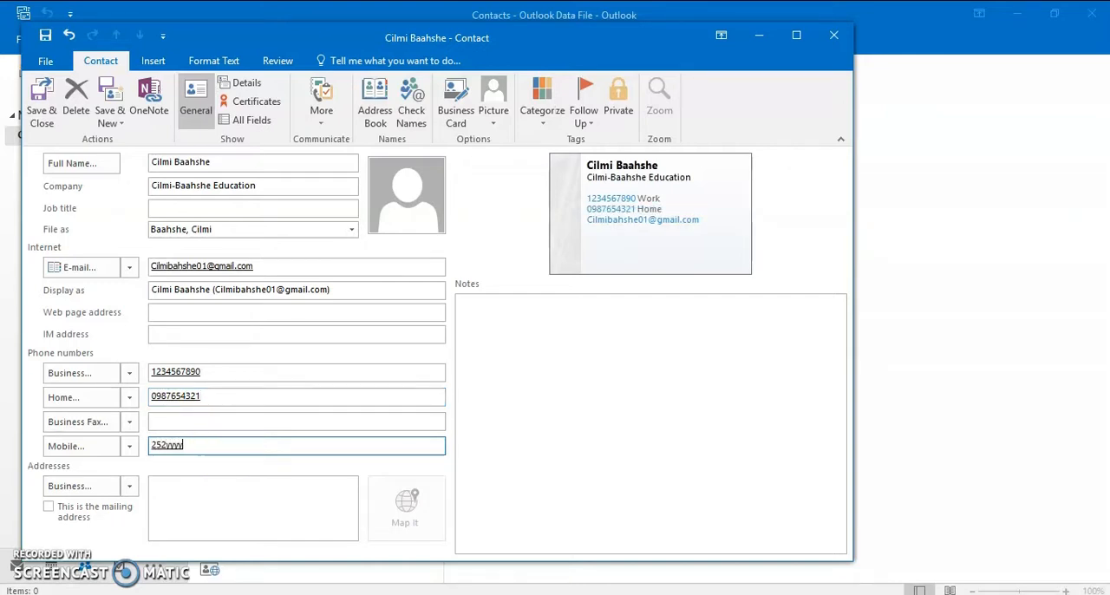
Enter the contact's business address and accept the split proposed by the address check
left_click(270, 489)
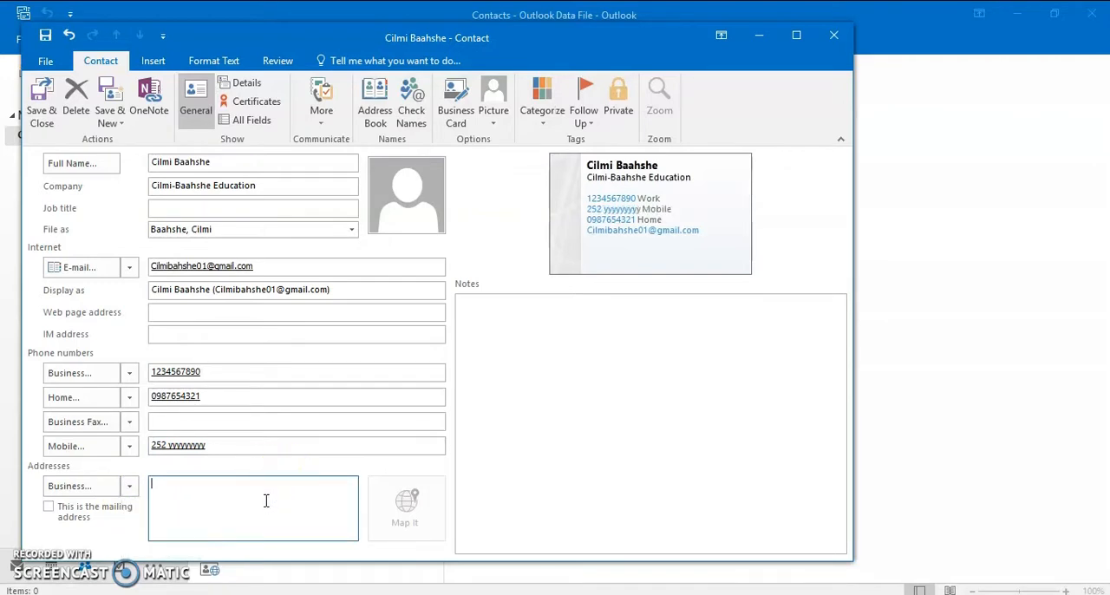
type("W")
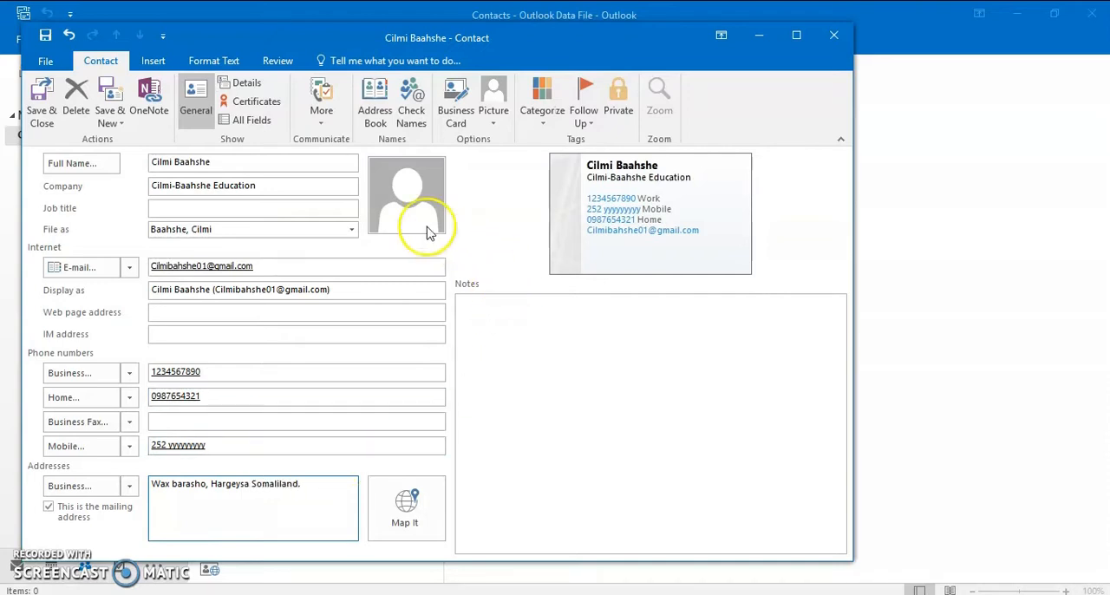
left_click(406, 201)
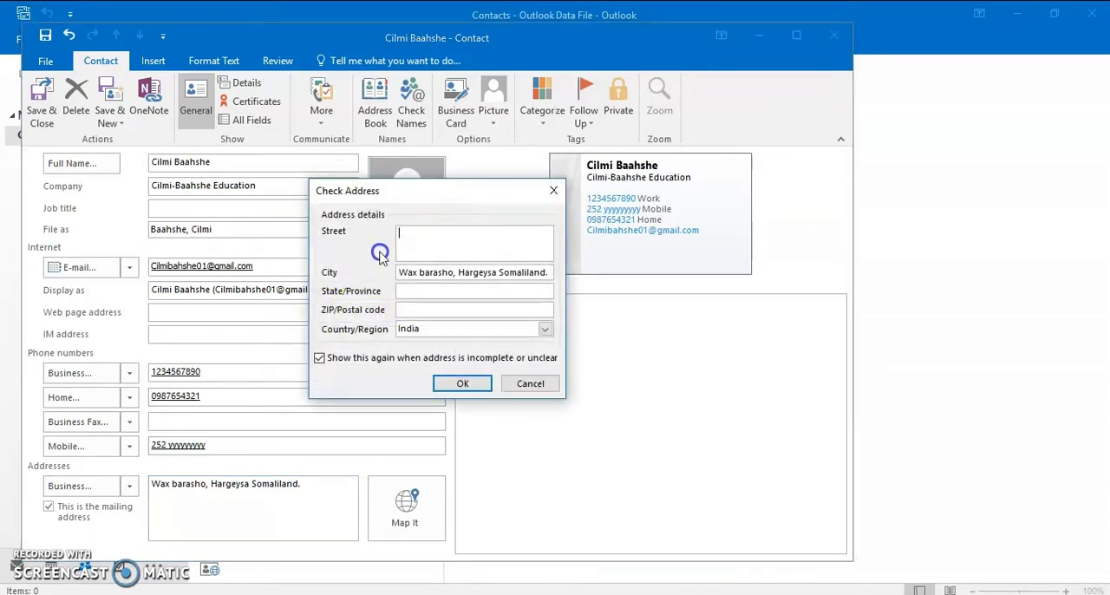
left_click(468, 385)
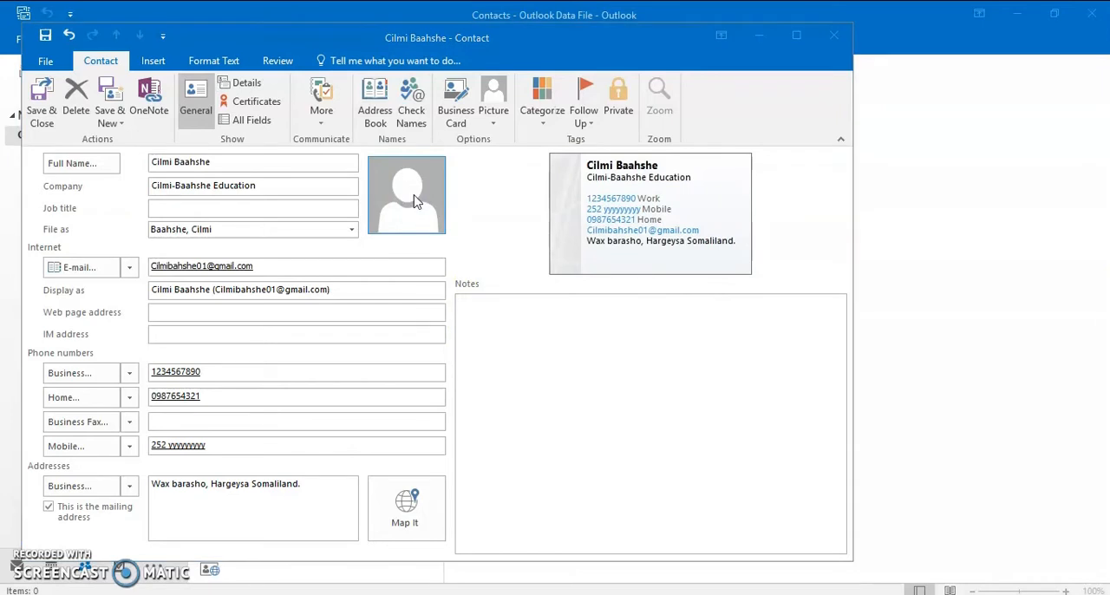
Add the logo image "Cilmi-baahshe 1" from the cilmi-baahshe folder as the contact's picture
left_click(415, 201)
scroll(424, 207, "down", 4)
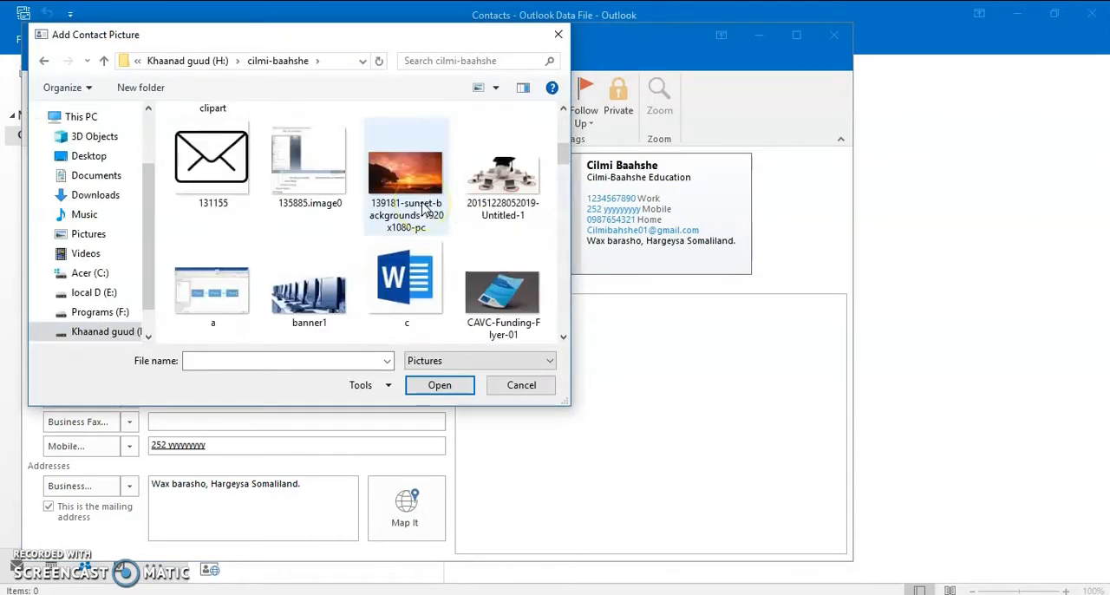
scroll(423, 208, "up", 5)
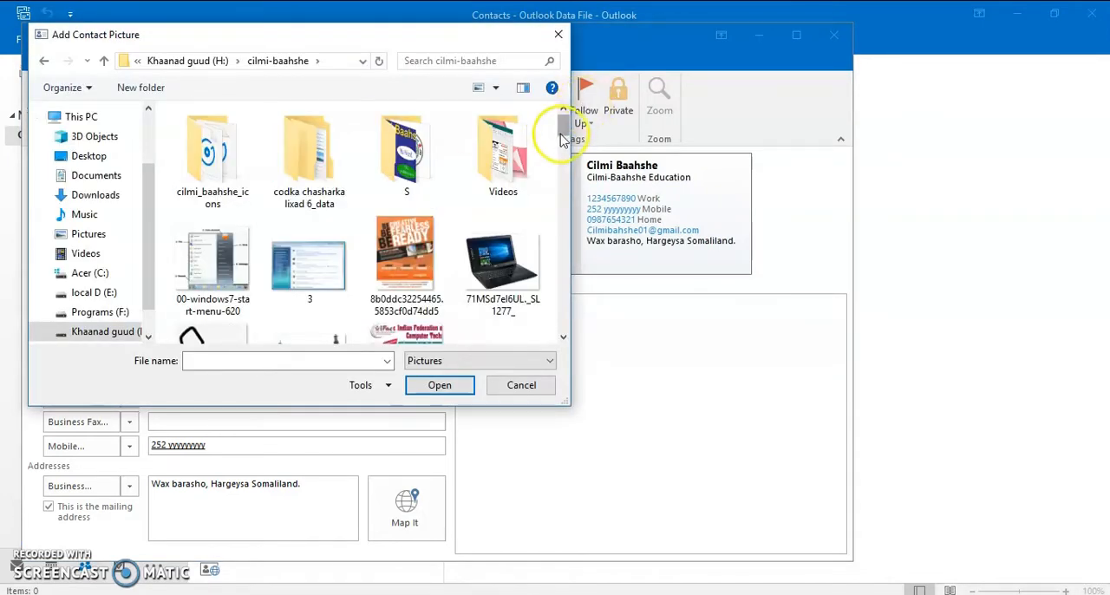
scroll(447, 147, "down", 6)
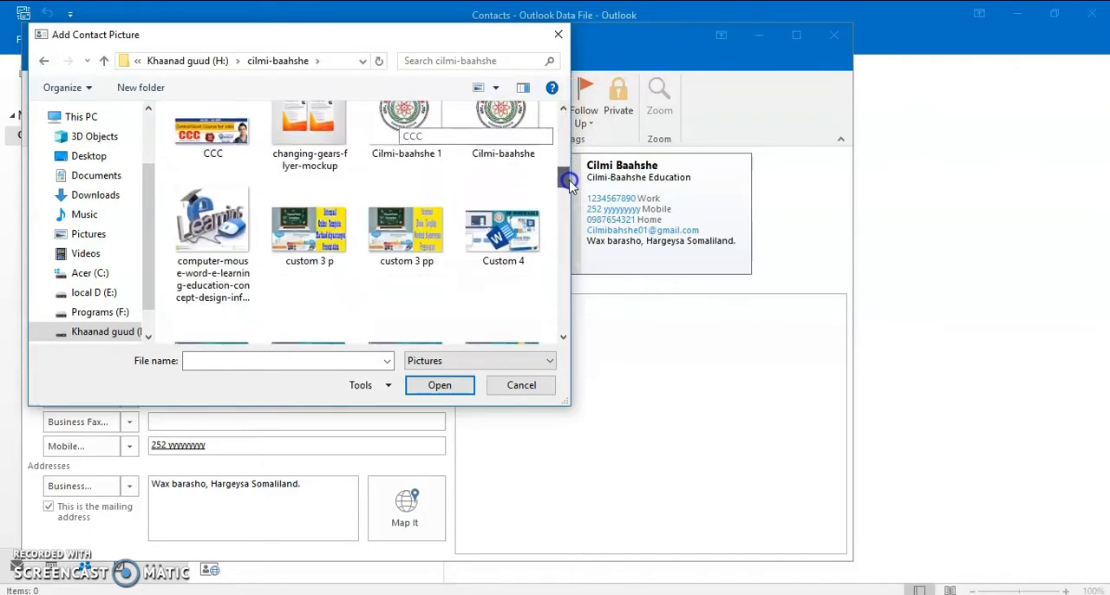
left_click(446, 147)
double_click(422, 130)
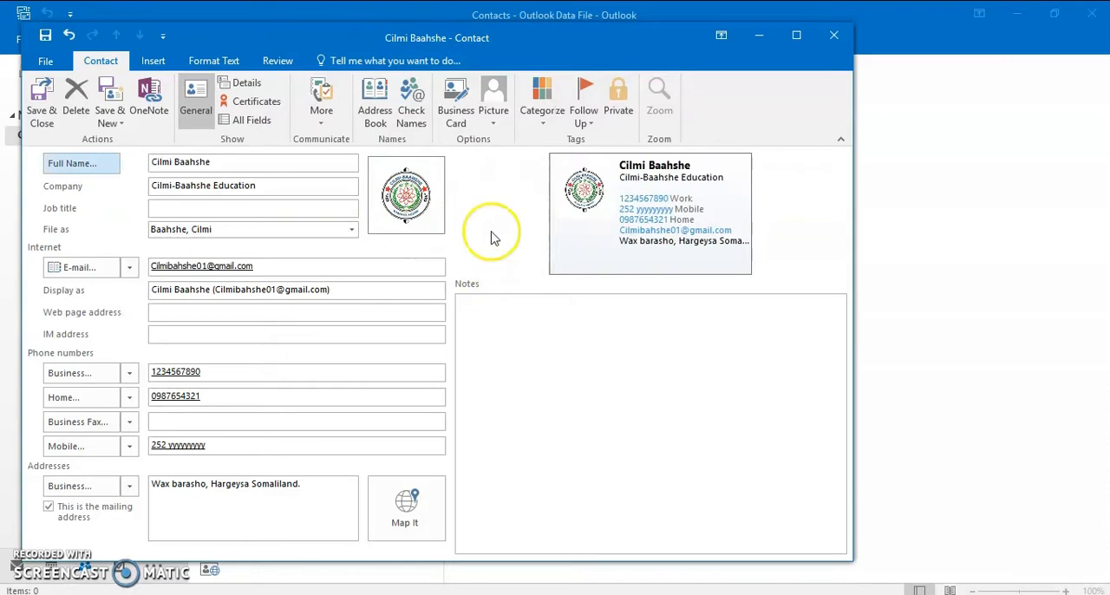
Write "Kororso Aqoon." in the contact's notes, then save and close the contact
left_click(474, 316)
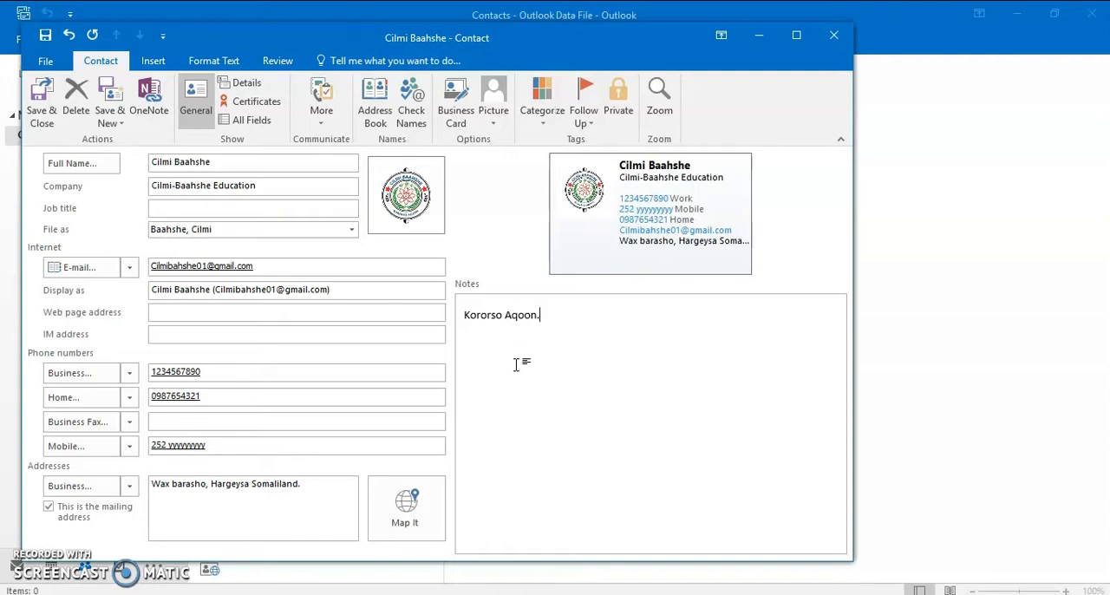
key("ctrl+s")
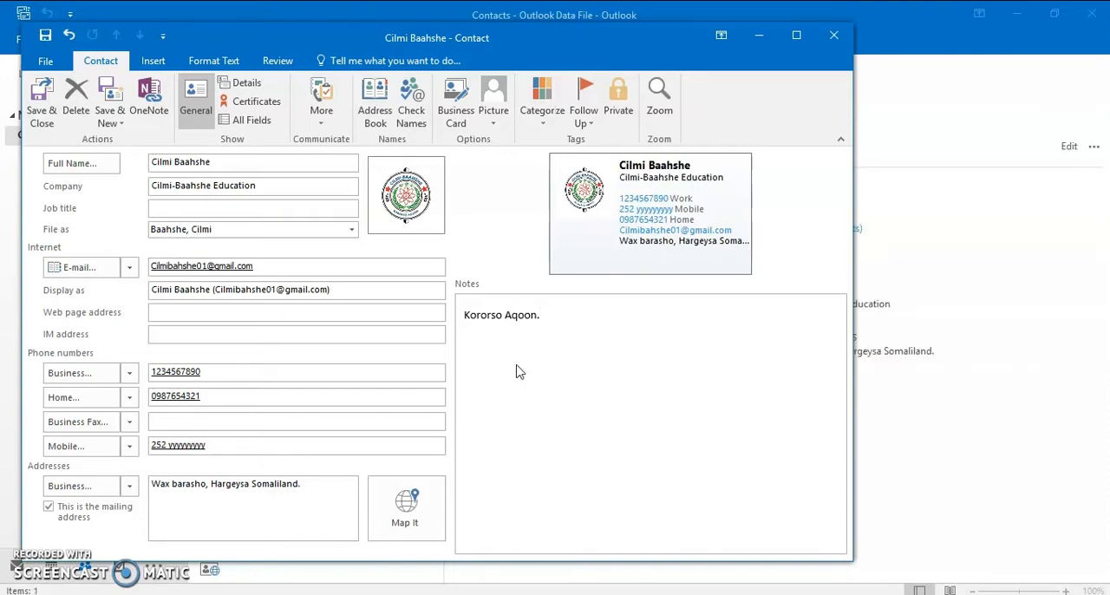
left_click(518, 371)
left_click(48, 62)
left_click(57, 126)
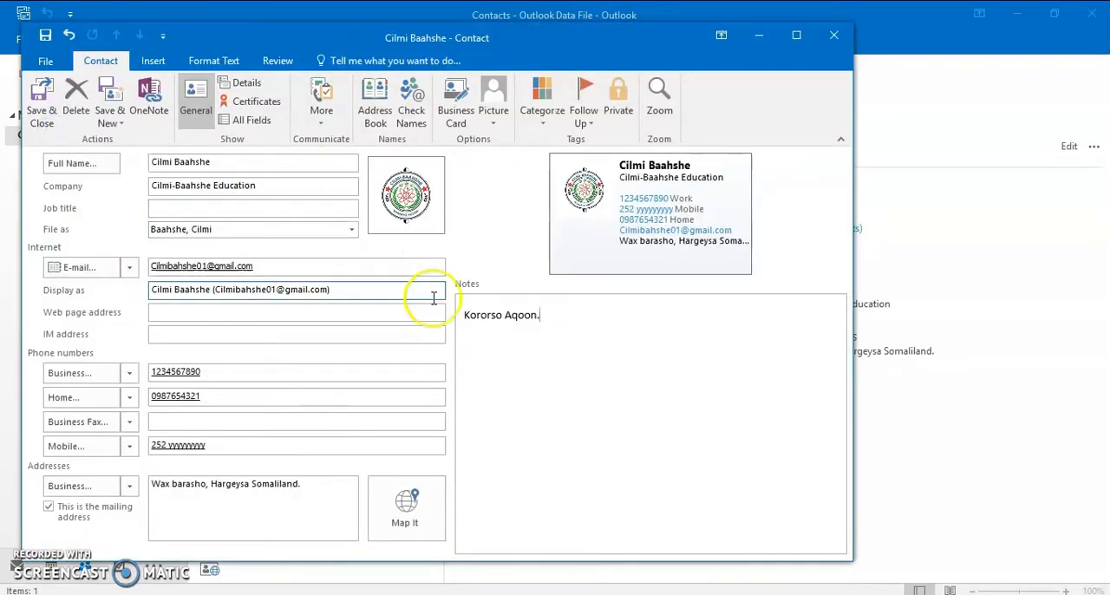
left_click(834, 34)
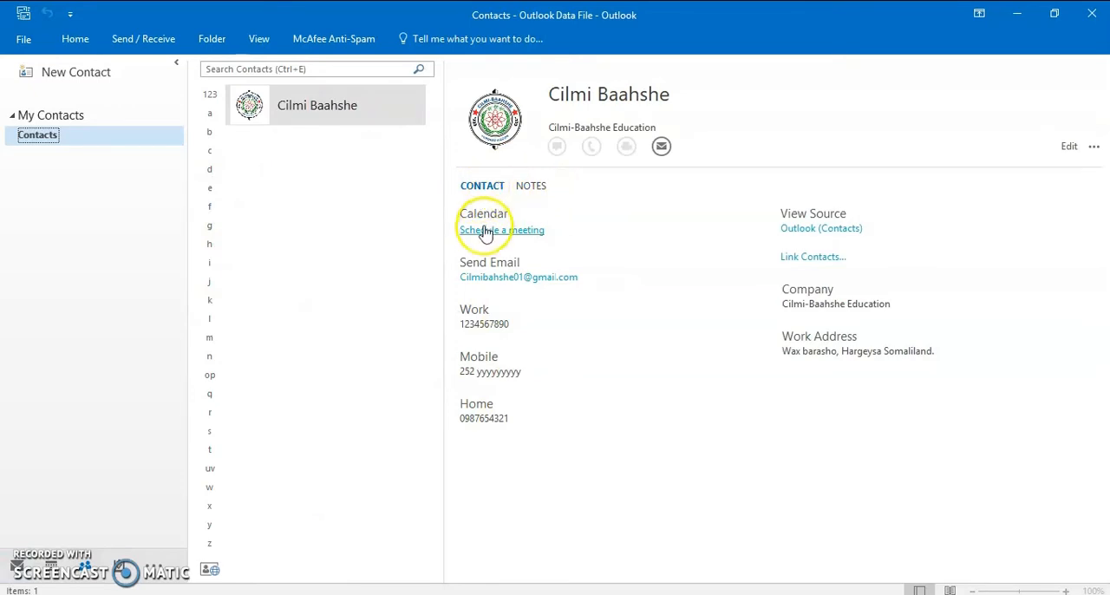
Open the saved contact's card from the contact list, review its details and close it without changes
left_click(298, 109)
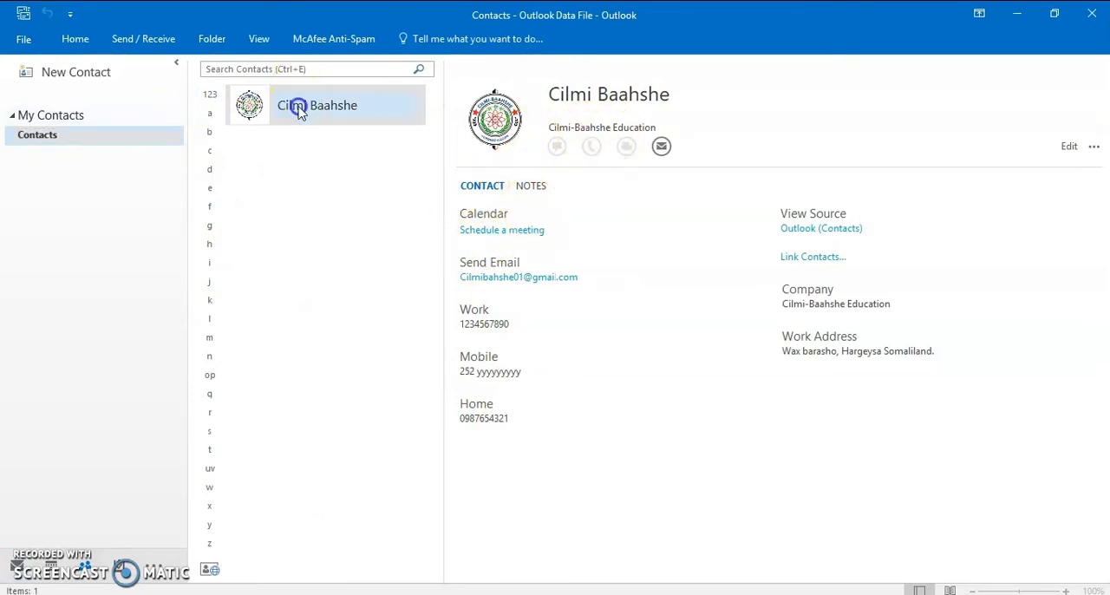
double_click(298, 108)
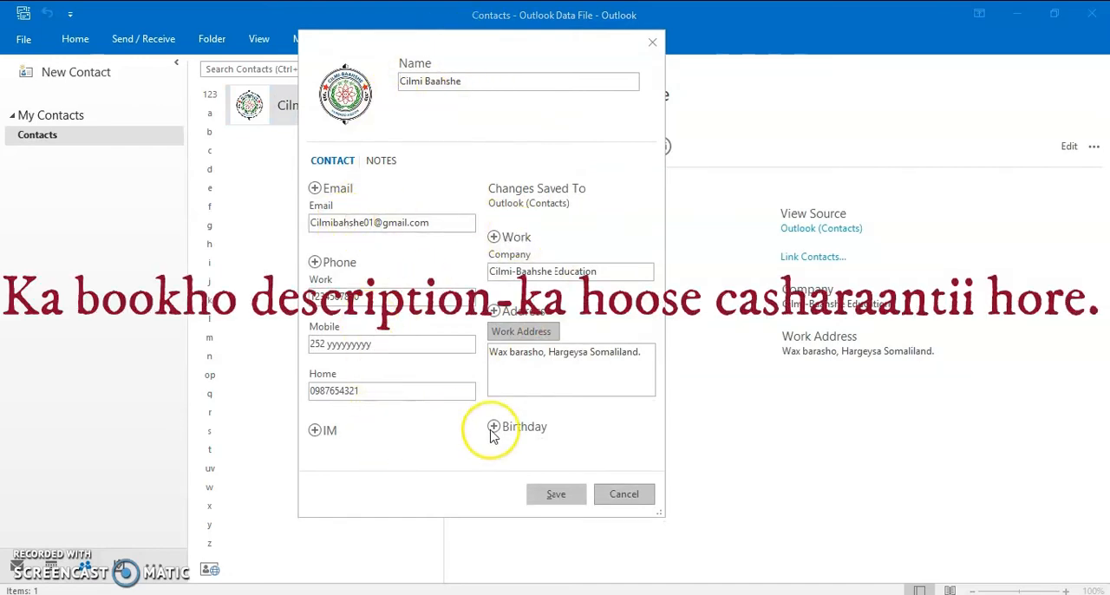
left_click(652, 42)
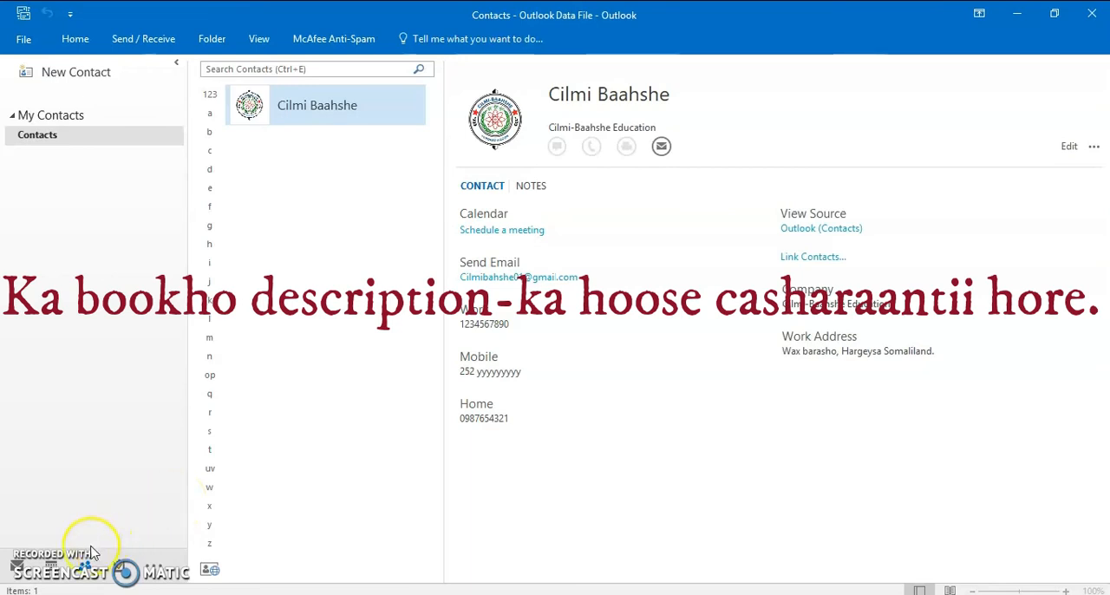
mouse_move(51, 562)
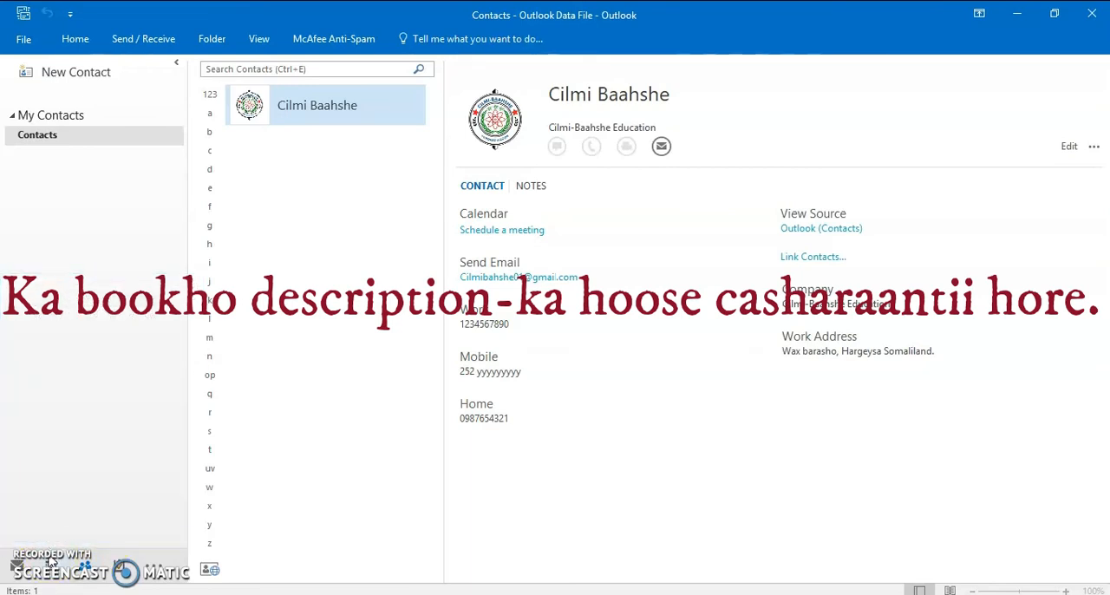